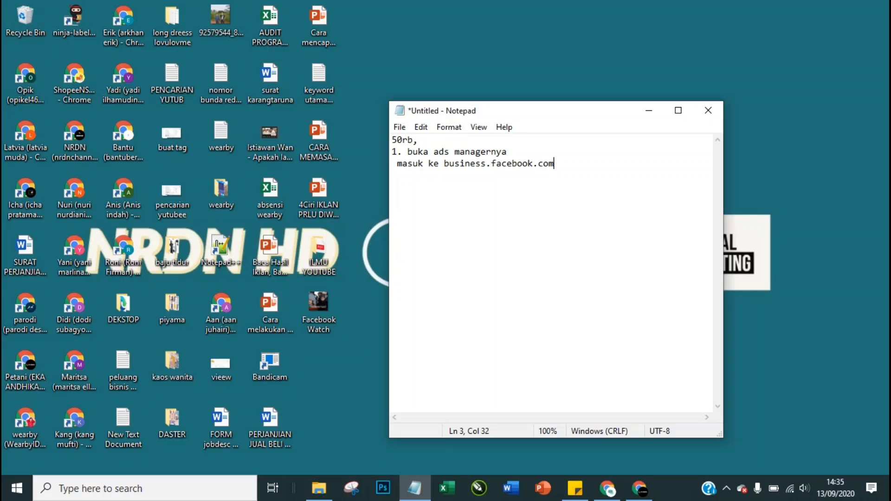
Switch to Ads Manager in Chrome and start a new campaign with the Conversions objective
{"action": "key", "text": "Return"}
{"action": "left_click", "coordinate": [639, 488]}
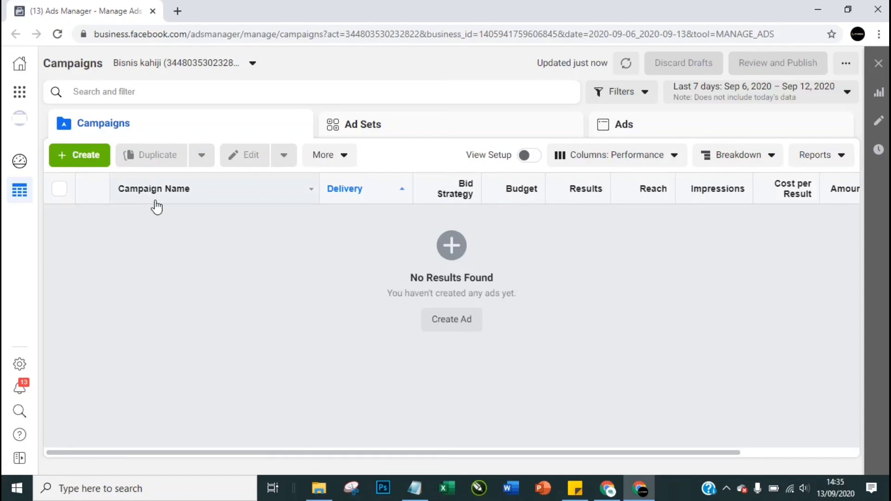
{"action": "left_click", "coordinate": [99, 157]}
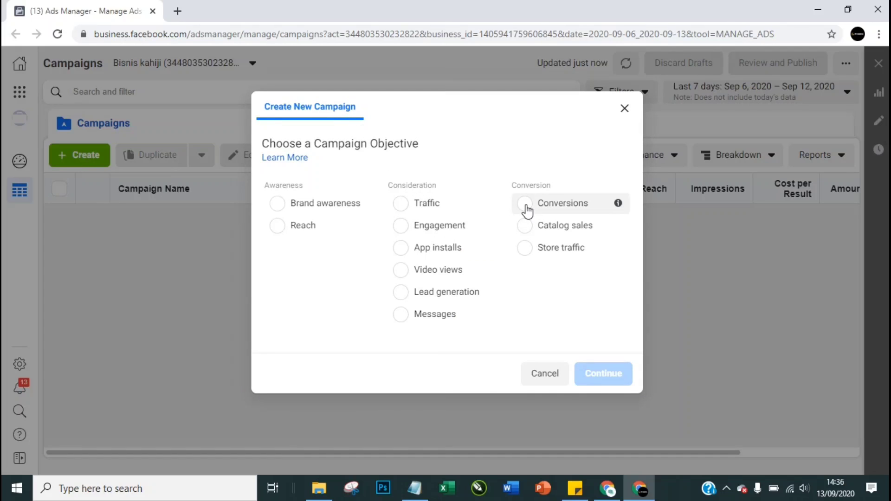
{"action": "left_click", "coordinate": [526, 207]}
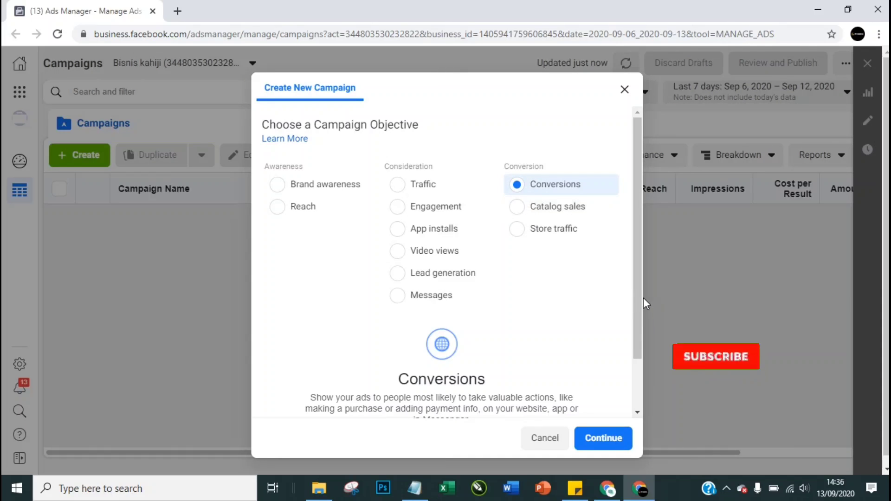
Expand the optional naming section for the new campaign and continue with all name fields left blank
{"action": "scroll", "coordinate": [640, 342], "scroll_direction": "down", "scroll_amount": 1}
{"action": "scroll", "coordinate": [639, 338], "scroll_direction": "down", "scroll_amount": 1}
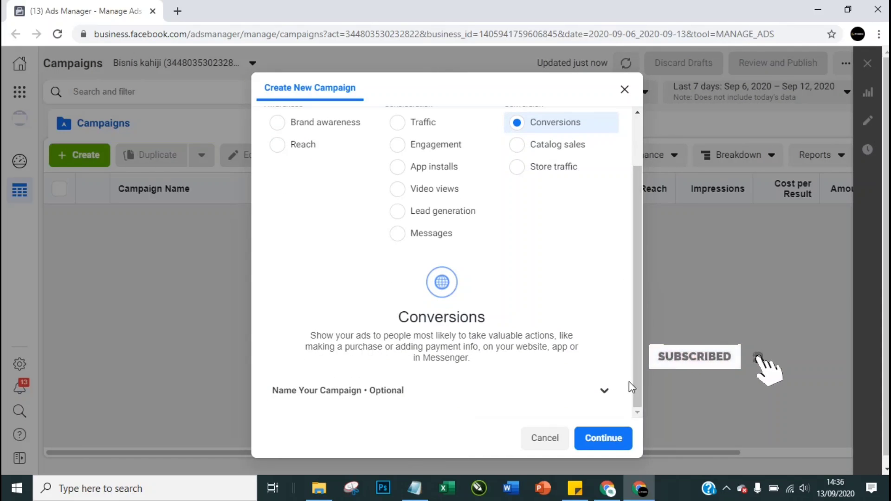
{"action": "left_click", "coordinate": [606, 393]}
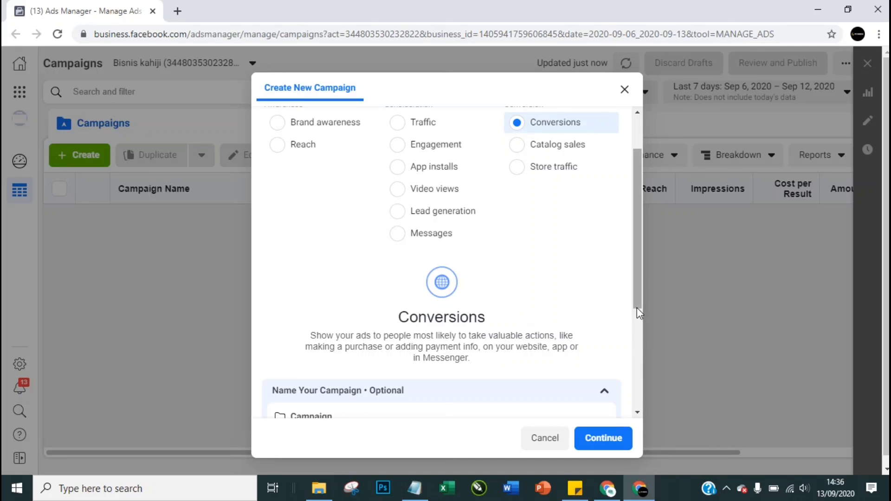
{"action": "scroll", "coordinate": [638, 373], "scroll_direction": "down", "scroll_amount": 2}
{"action": "scroll", "coordinate": [639, 373], "scroll_direction": "down", "scroll_amount": 3}
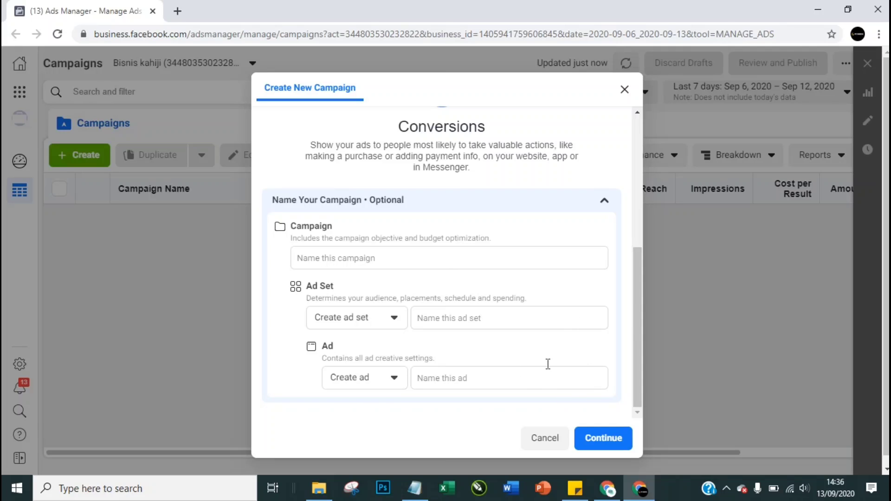
{"action": "left_click", "coordinate": [600, 439]}
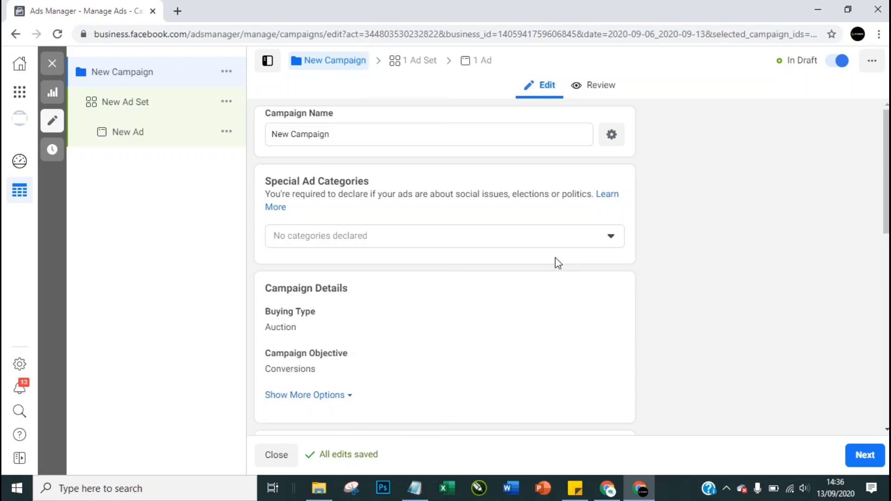
Name the campaign TESTING
{"action": "left_click", "coordinate": [424, 132]}
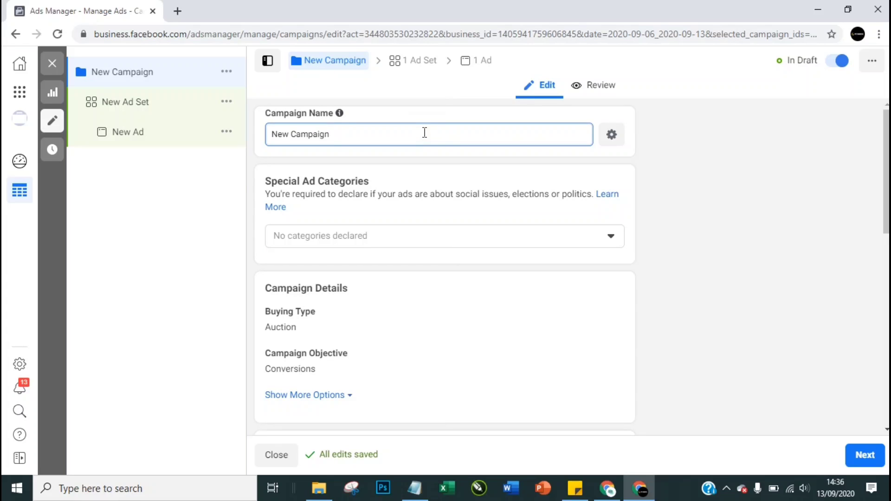
{"action": "key", "text": "ctrl+a"}
{"action": "type", "text": "TESTIN"}
Show the additional options in the campaign details
{"action": "left_click_drag", "start_coordinate": [887, 177], "coordinate": [886, 200]}
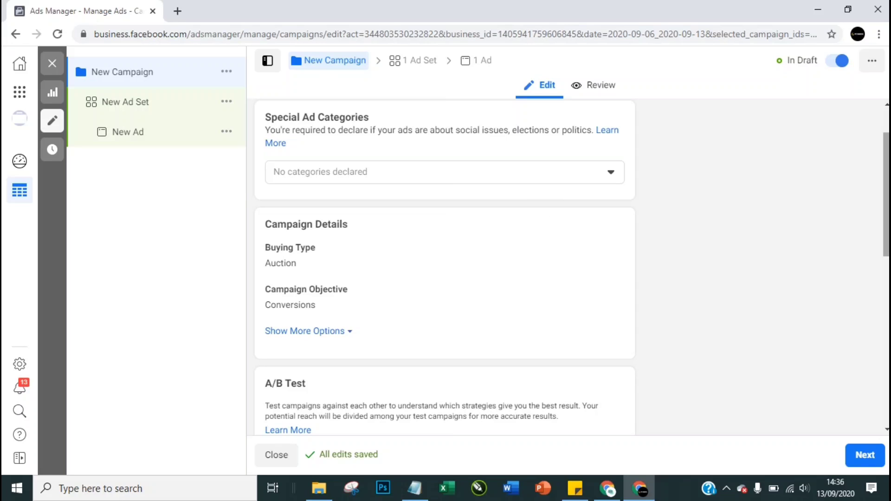
{"action": "left_click_drag", "start_coordinate": [887, 195], "coordinate": [887, 195]}
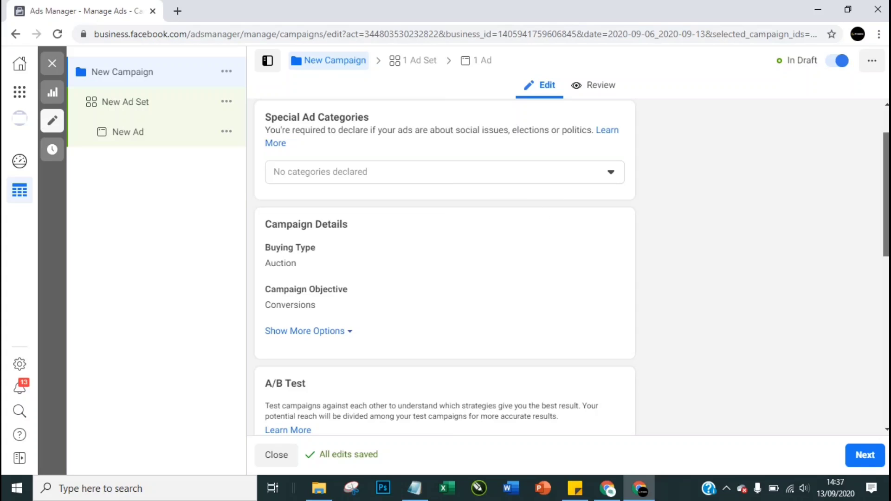
{"action": "scroll", "coordinate": [503, 269], "scroll_direction": "down", "scroll_amount": 2}
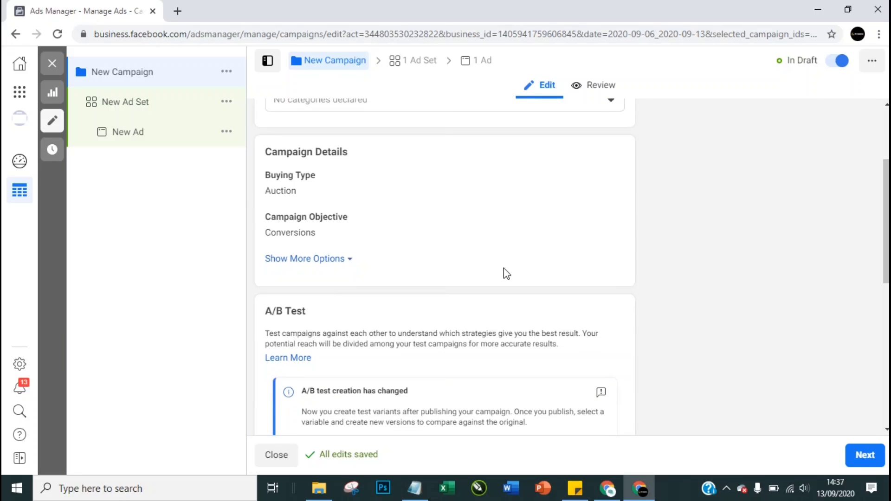
{"action": "left_click", "coordinate": [345, 259]}
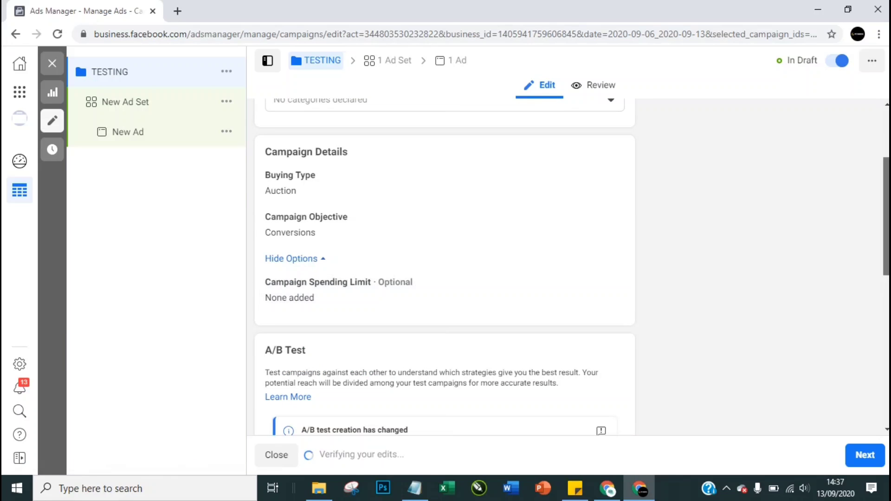
Turn Campaign Budget Optimization off and back on
{"action": "scroll", "coordinate": [445, 267], "scroll_direction": "down", "scroll_amount": 3}
{"action": "scroll", "coordinate": [445, 267], "scroll_direction": "down", "scroll_amount": 3}
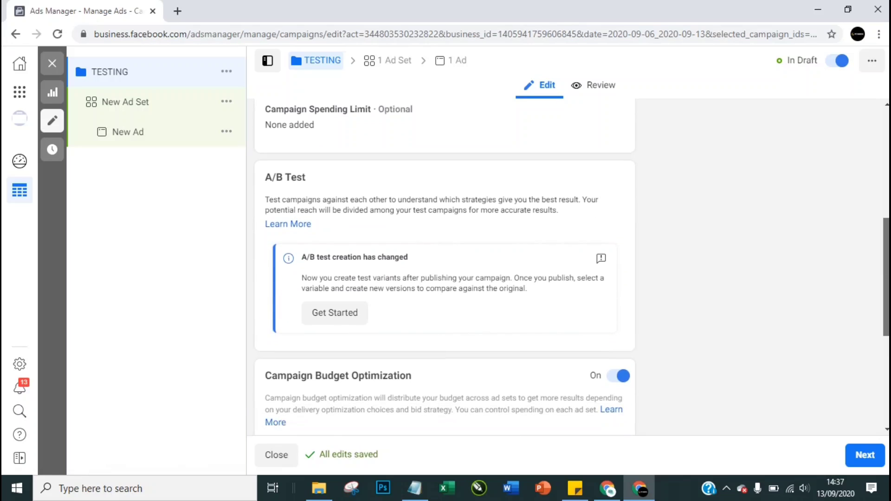
{"action": "scroll", "coordinate": [756, 254], "scroll_direction": "down", "scroll_amount": 2}
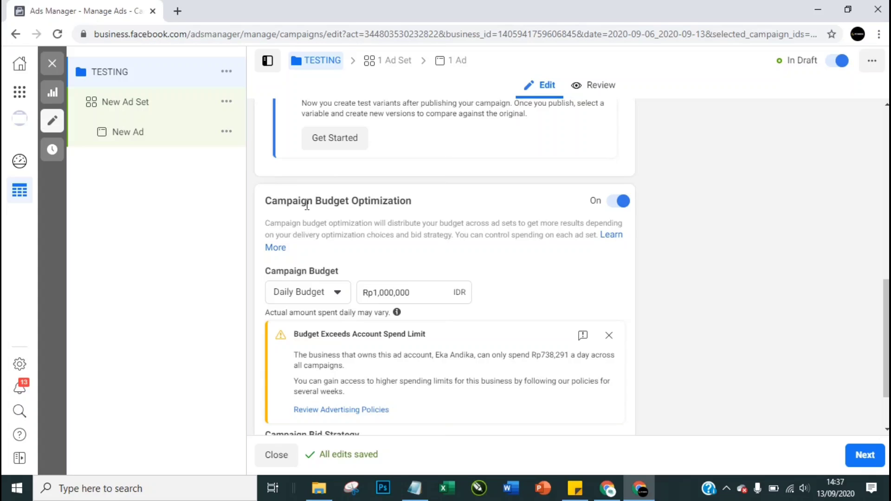
{"action": "left_click", "coordinate": [616, 204]}
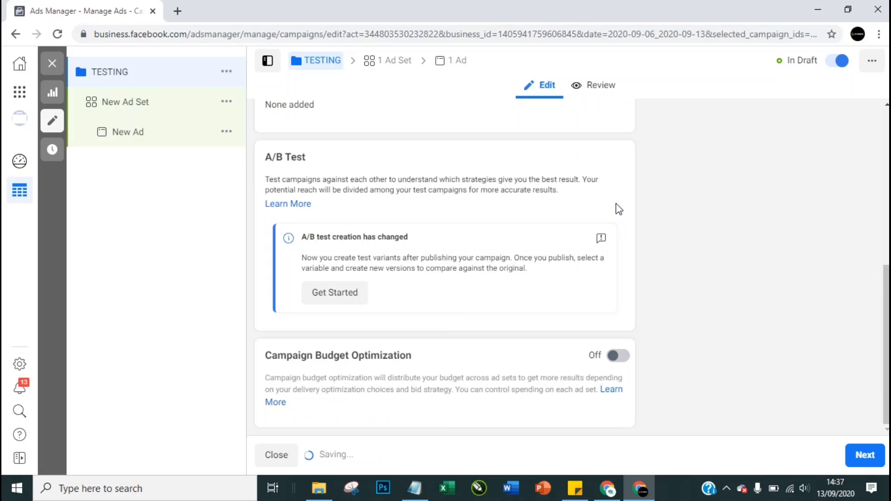
{"action": "left_click", "coordinate": [617, 356]}
Set the campaign's daily budget to Rp50,000
{"action": "scroll", "coordinate": [620, 360], "scroll_direction": "down", "scroll_amount": 2}
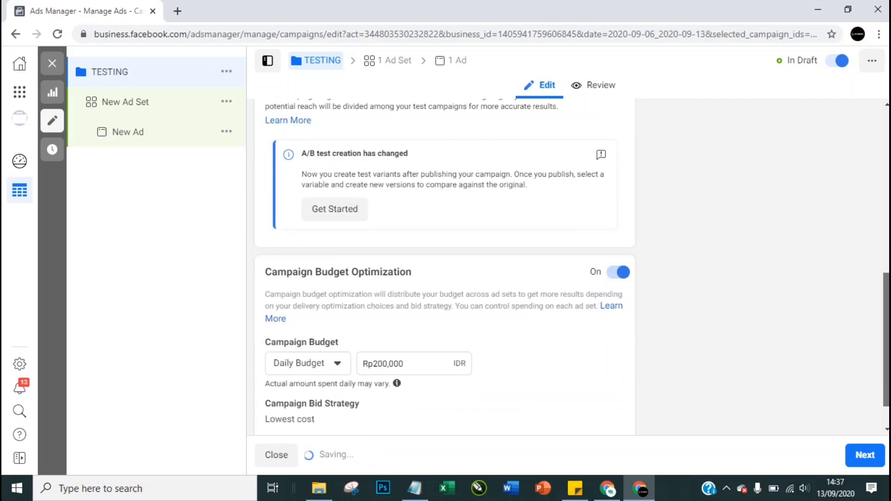
{"action": "scroll", "coordinate": [445, 266], "scroll_direction": "down", "scroll_amount": 1}
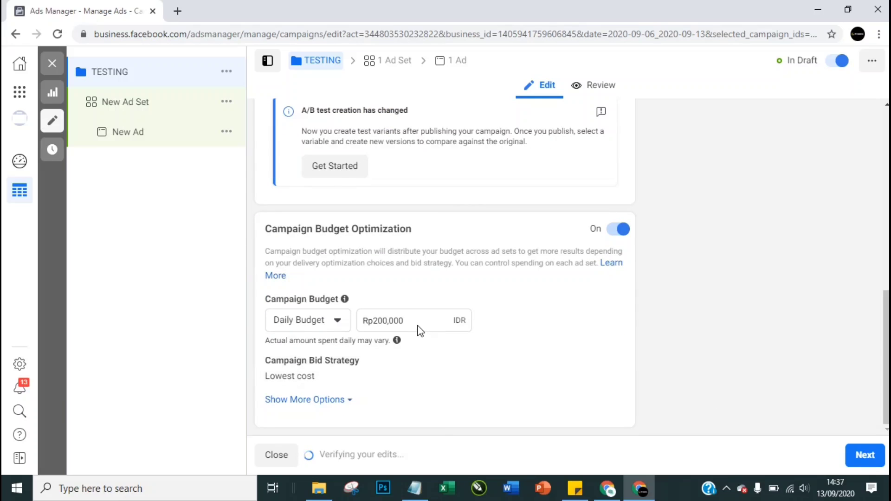
{"action": "left_click", "coordinate": [405, 321]}
{"action": "key", "text": "ctrl+a"}
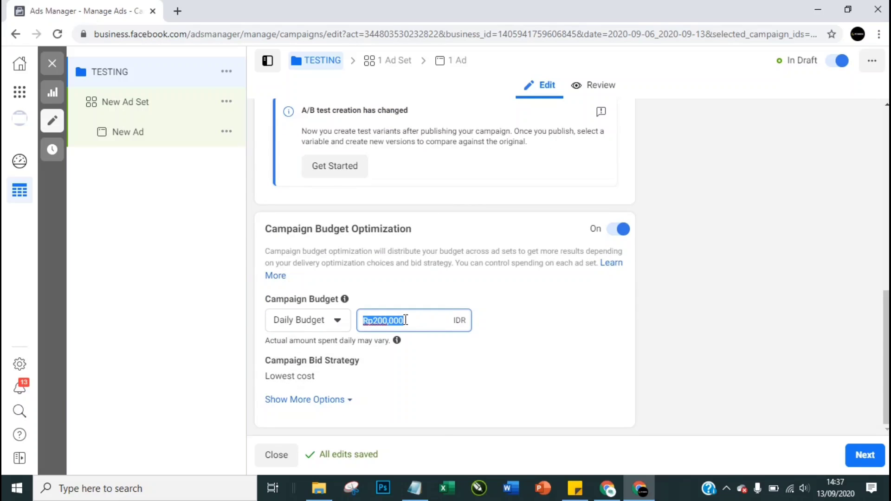
{"action": "type", "text": "50"}
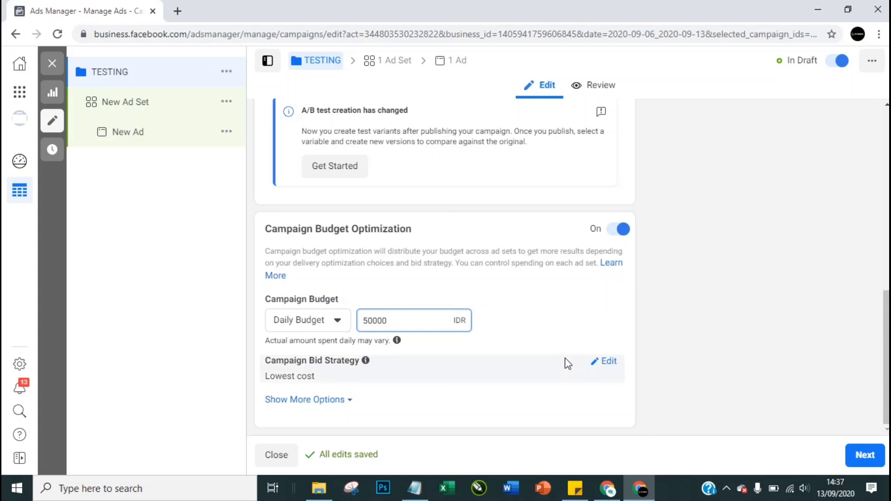
{"action": "left_click", "coordinate": [664, 375]}
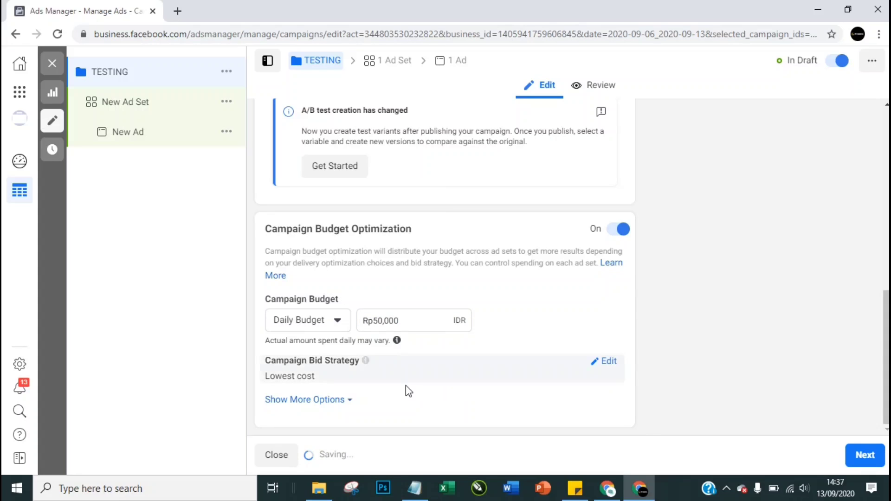
Show the additional campaign budget options and proceed to the ad set settings
{"action": "left_click", "coordinate": [343, 402]}
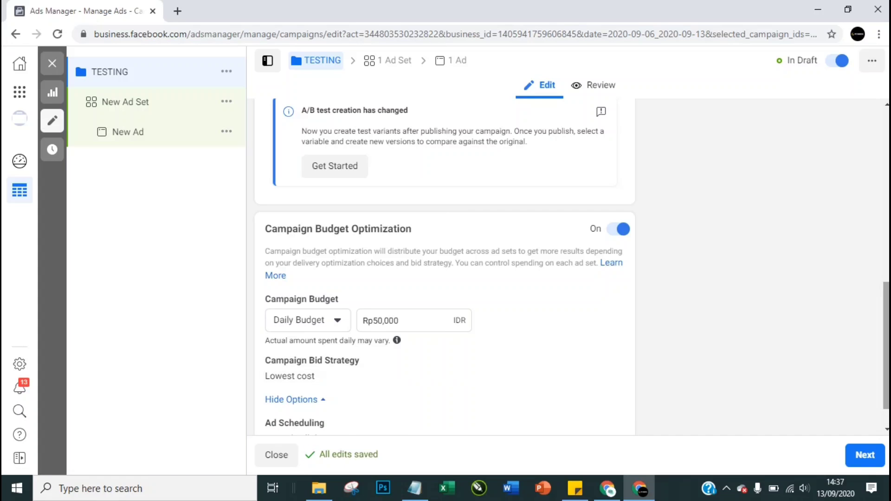
{"action": "left_click_drag", "start_coordinate": [886, 351], "coordinate": [886, 367]}
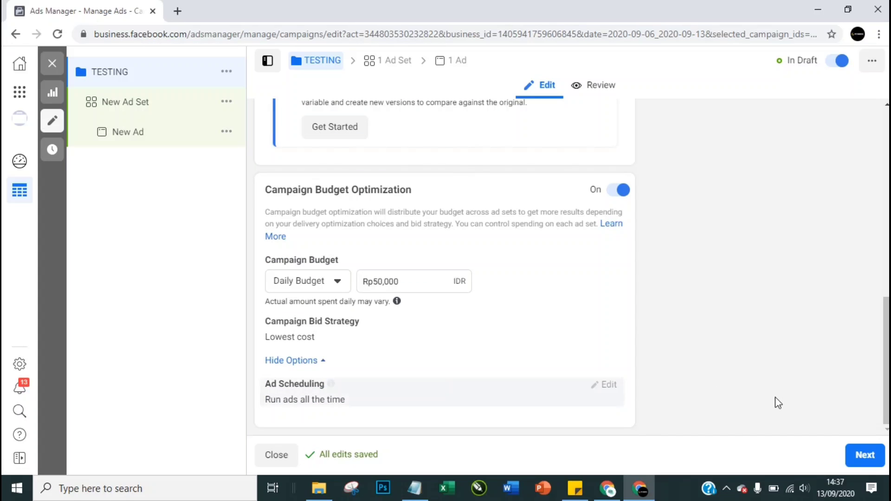
{"action": "left_click", "coordinate": [863, 460]}
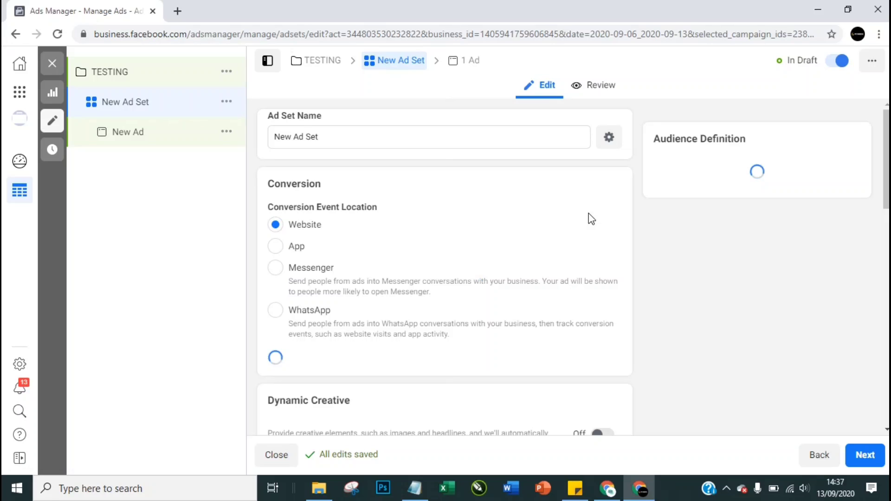
{"action": "left_click", "coordinate": [479, 135]}
{"action": "left_click", "coordinate": [400, 136]}
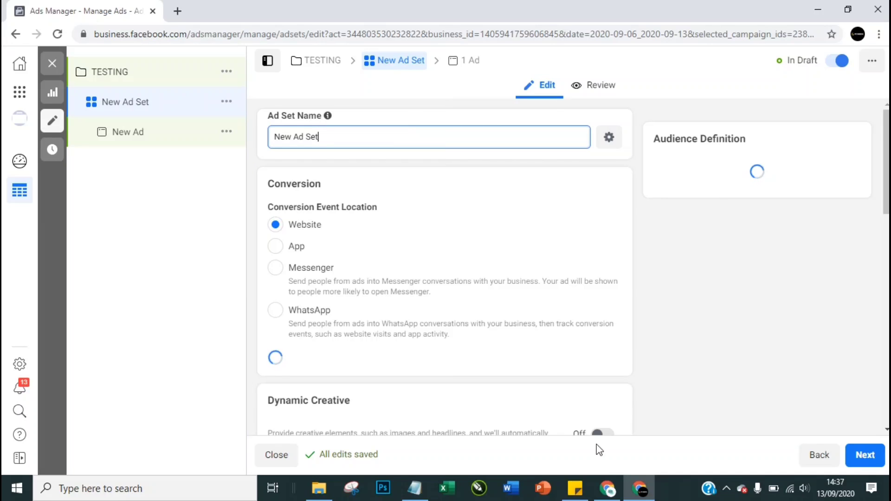
Switch to Notepad and add the lines "1-3-3" and "ADSET KOSONG" below the existing notes
{"action": "left_click", "coordinate": [419, 496]}
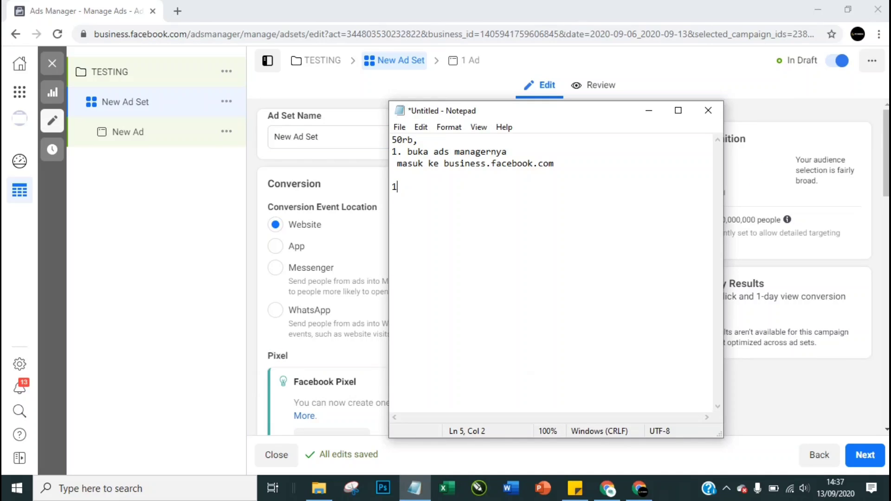
{"action": "type", "text": "-3-3"}
{"action": "left_click_drag", "start_coordinate": [408, 186], "coordinate": [402, 187]}
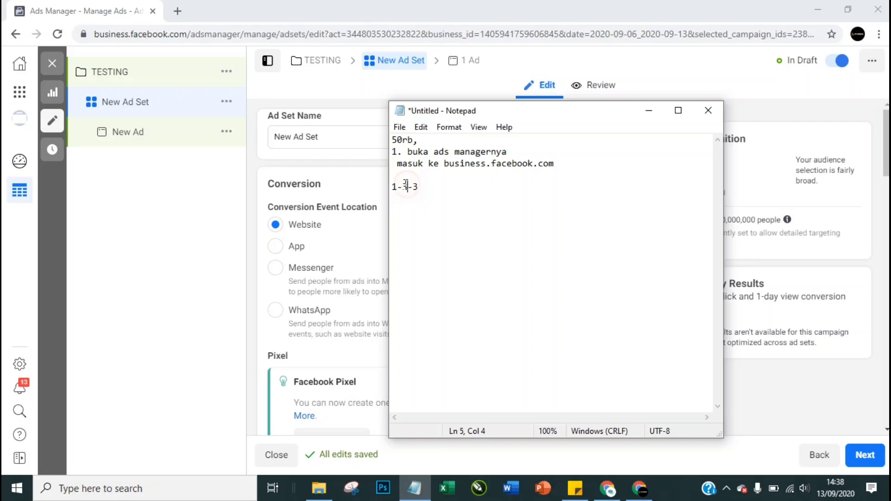
{"action": "left_click", "coordinate": [410, 209]}
{"action": "type", "text": "DSET KOSONG"}
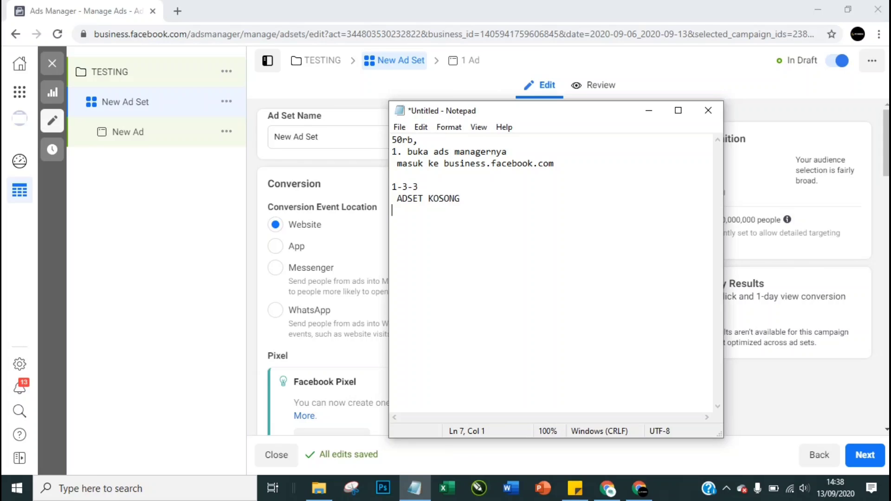
Return to Ads Manager and rename the ad set as KOSONG
{"action": "left_click", "coordinate": [343, 131]}
{"action": "key", "text": "ctrl+a"}
{"action": "type", "text": "KOSONG"}
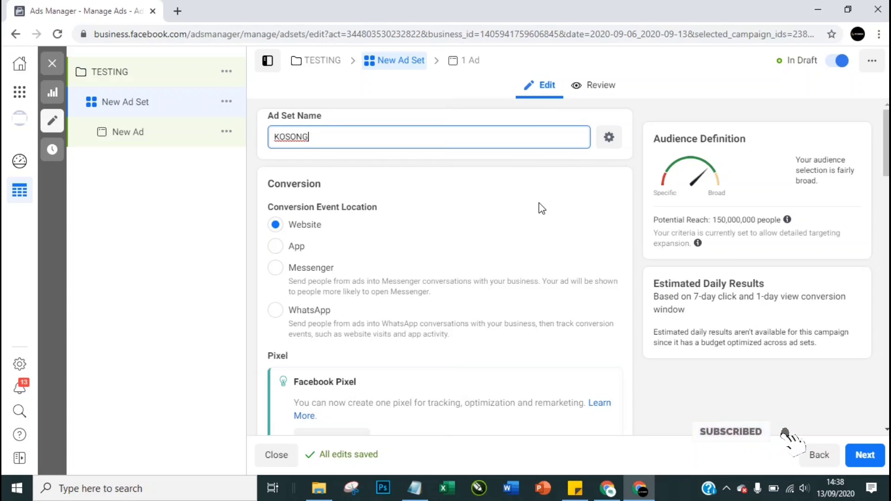
{"action": "left_click", "coordinate": [598, 191]}
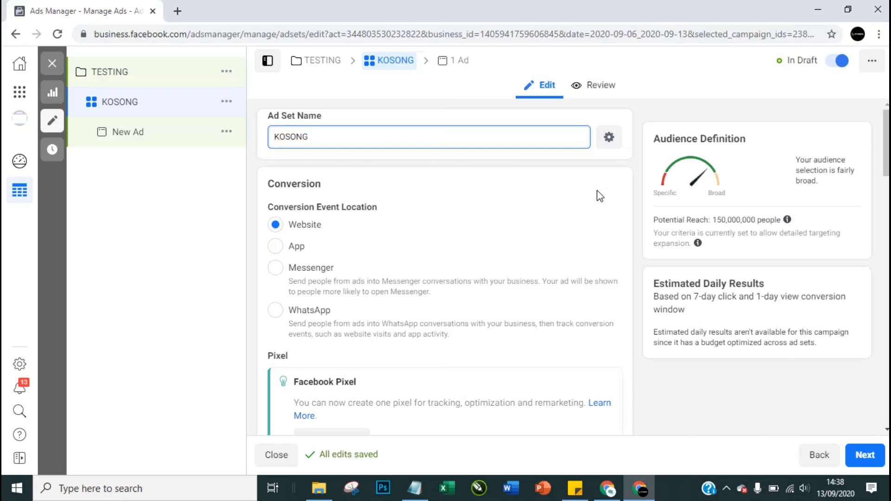
View the ad set's pixel section, then add the line "JIKA FUNNELING AKHIRNYA ITU PURCHASE" to the Notepad notes
{"action": "scroll", "coordinate": [599, 195], "scroll_direction": "down", "scroll_amount": 1}
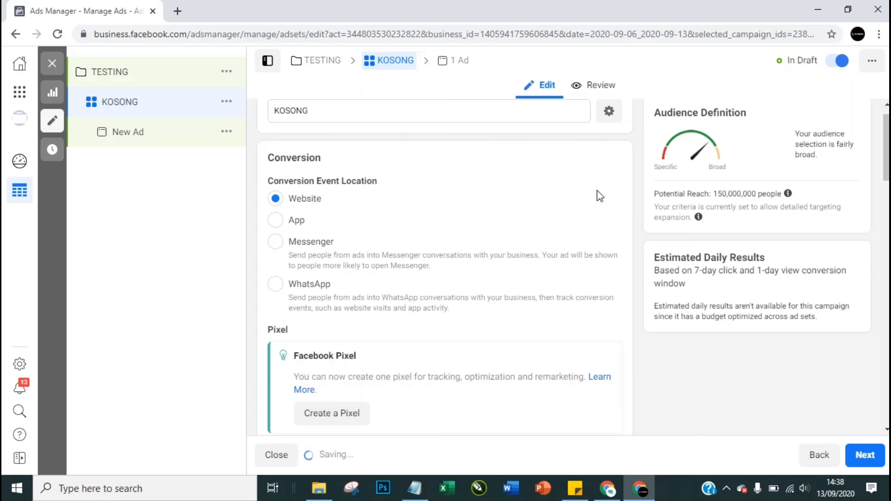
{"action": "scroll", "coordinate": [599, 196], "scroll_direction": "down", "scroll_amount": 2}
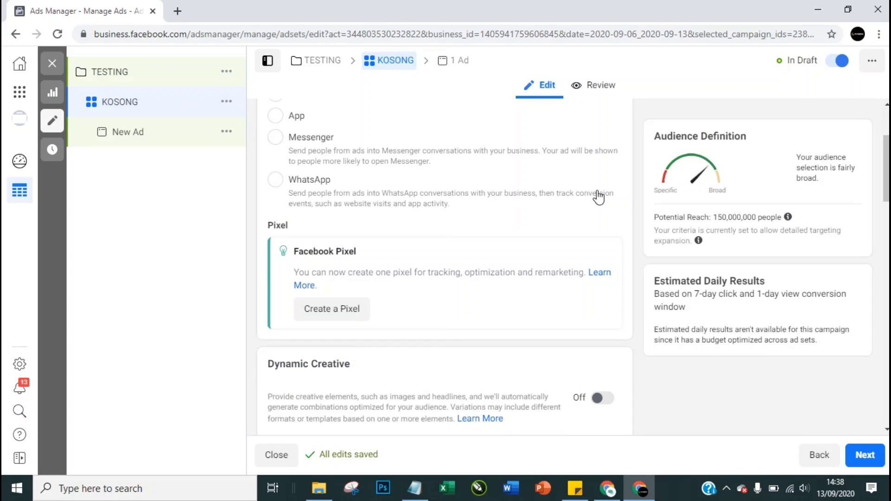
{"action": "scroll", "coordinate": [599, 195], "scroll_direction": "down", "scroll_amount": 1}
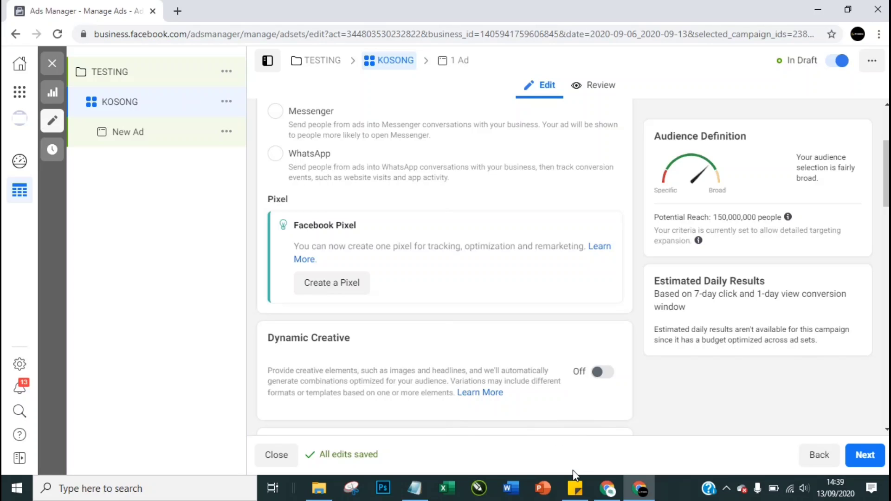
{"action": "left_click", "coordinate": [414, 489]}
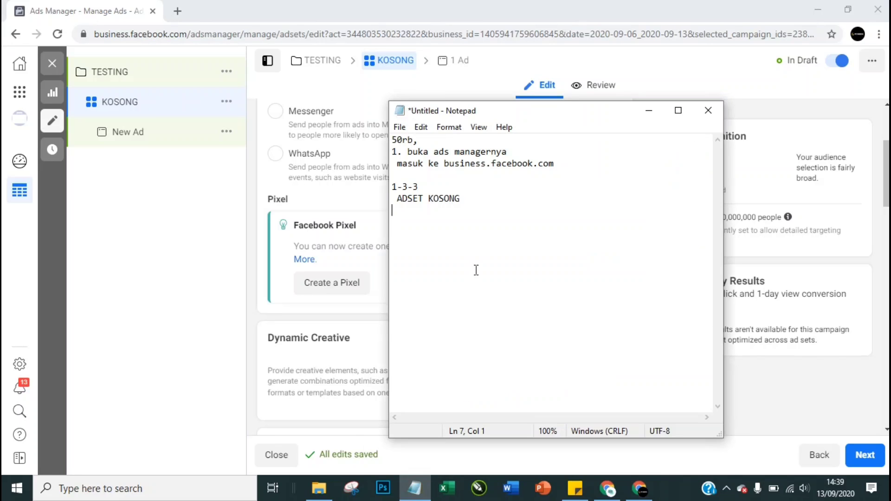
{"action": "key", "text": "Return"}
{"action": "type", "text": "JIKA FUNNELING A"}
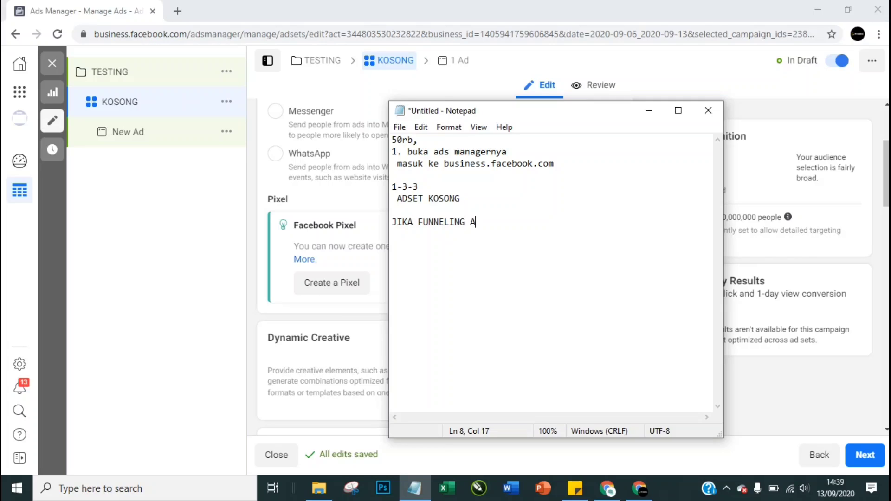
{"action": "type", "text": "KHIRNYA ITU PURCHASE"}
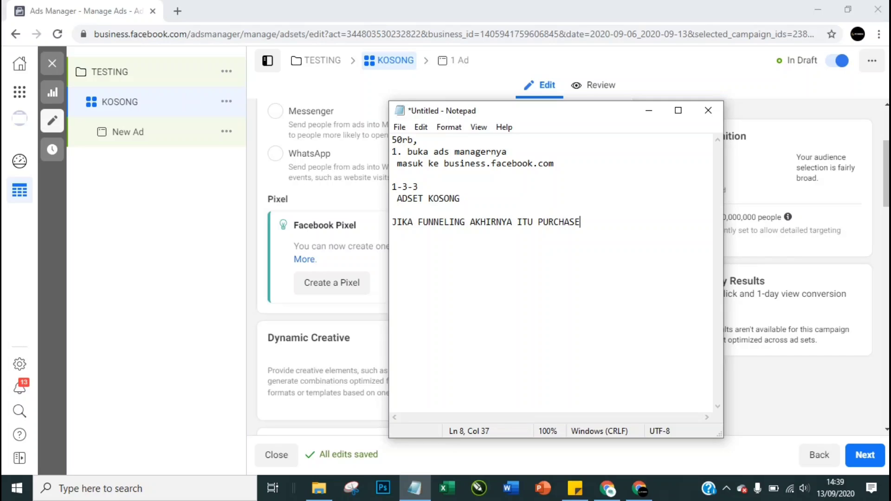
Complete the last Notepad line with ", MAKA PILIH PURCHASE" and move the Notepad window away from the pixel section
{"action": "type", "text": ", MAKA PILIH PURCHASE"}
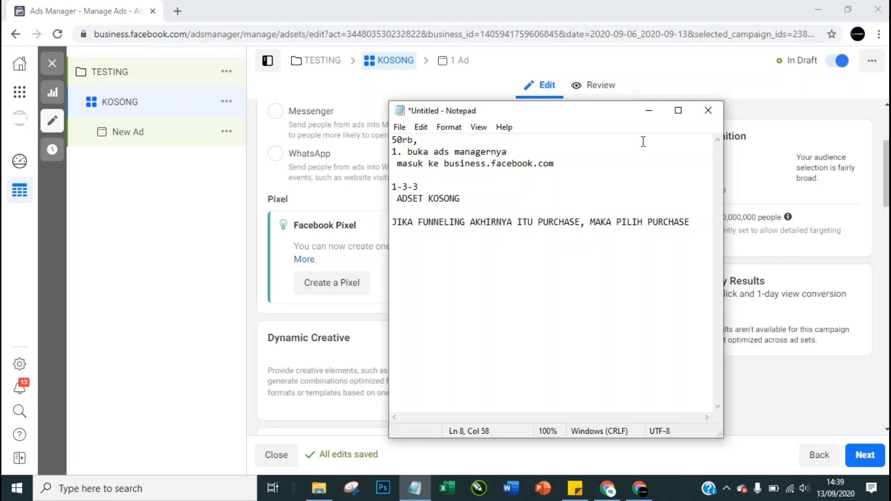
{"action": "left_click", "coordinate": [614, 113]}
{"action": "left_click_drag", "start_coordinate": [764, 183], "coordinate": [682, 391]}
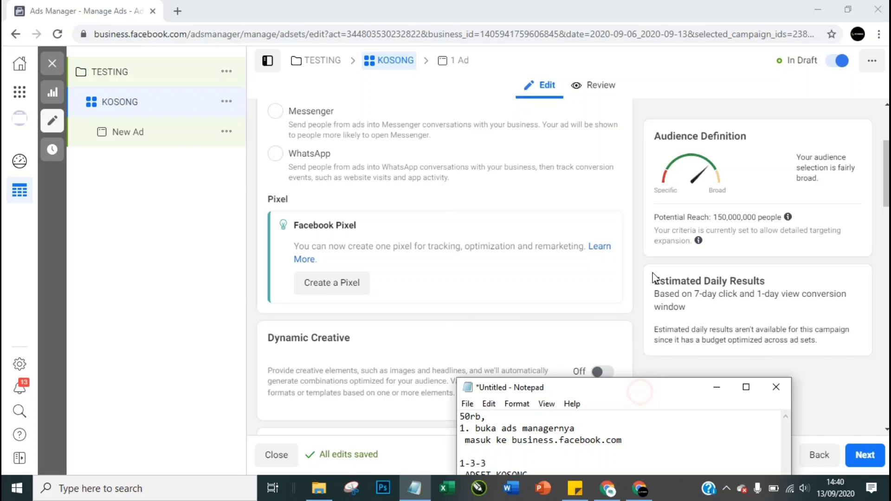
{"action": "left_click_drag", "start_coordinate": [645, 395], "coordinate": [697, 199]}
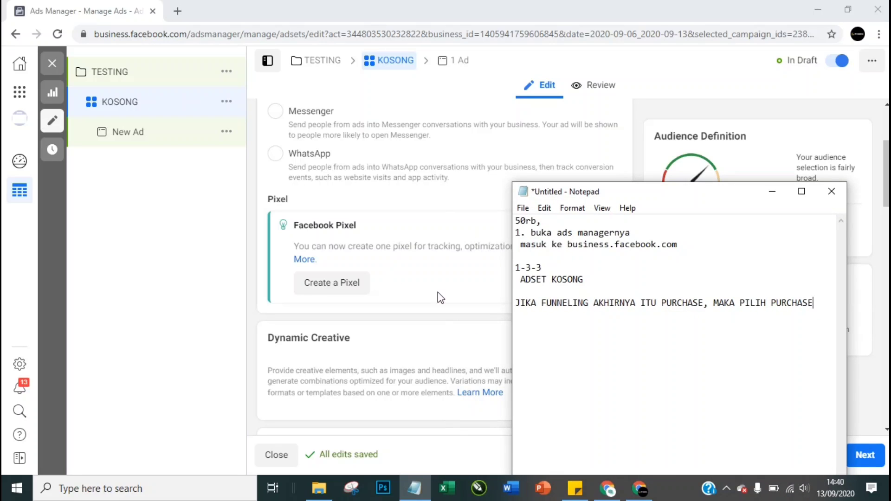
Go to the ad set's Budget & Schedule section, then add the line "SILAHKAN TNTUKAN WAKTU, DINI HARI" to the Notepad notes
{"action": "left_click", "coordinate": [256, 314]}
{"action": "scroll", "coordinate": [257, 313], "scroll_direction": "down", "scroll_amount": 3}
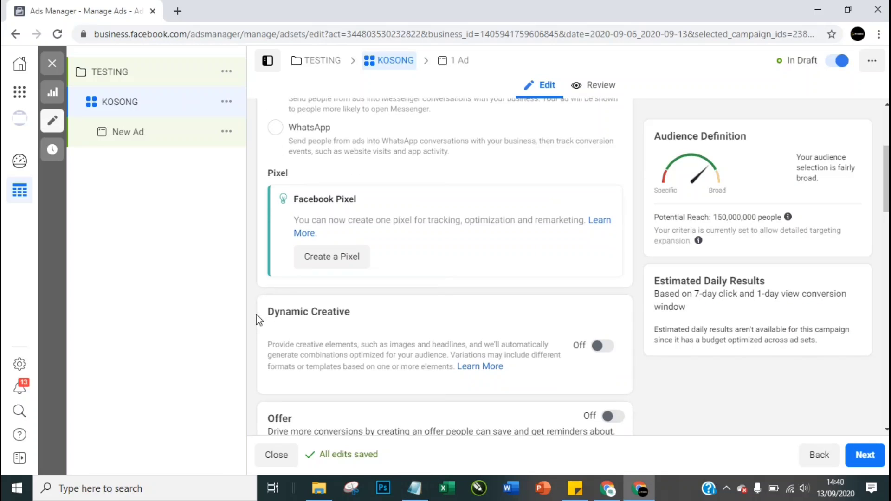
{"action": "scroll", "coordinate": [256, 313], "scroll_direction": "down", "scroll_amount": 4}
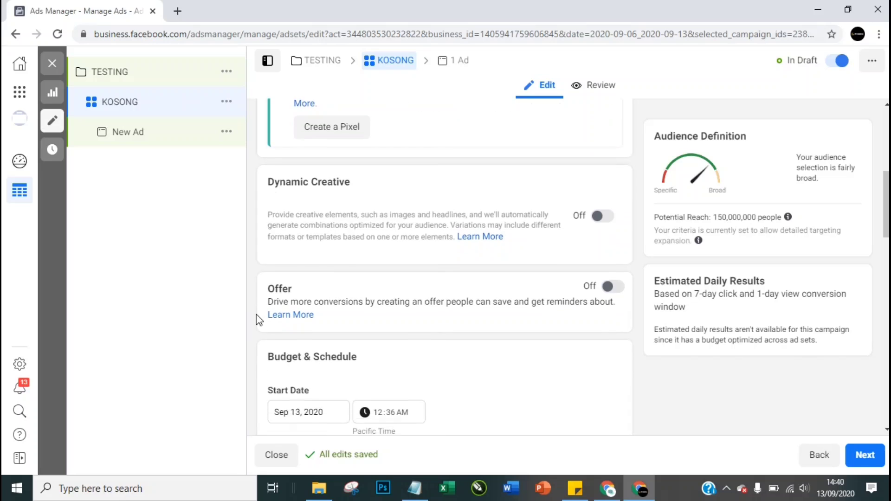
{"action": "scroll", "coordinate": [256, 313], "scroll_direction": "down", "scroll_amount": 1}
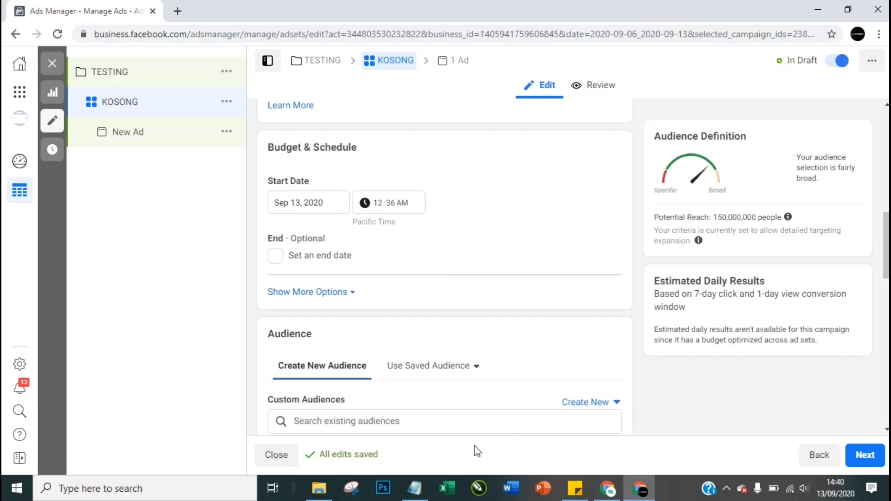
{"action": "left_click", "coordinate": [414, 488]}
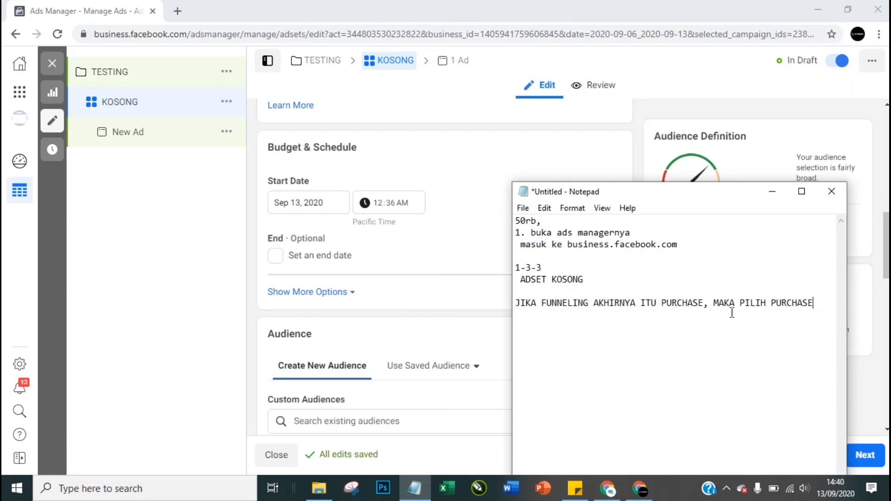
{"action": "key", "text": "Return"}
{"action": "key", "text": "Return"}
{"action": "type", "text": "SILAHKAN TNTUKAN "}
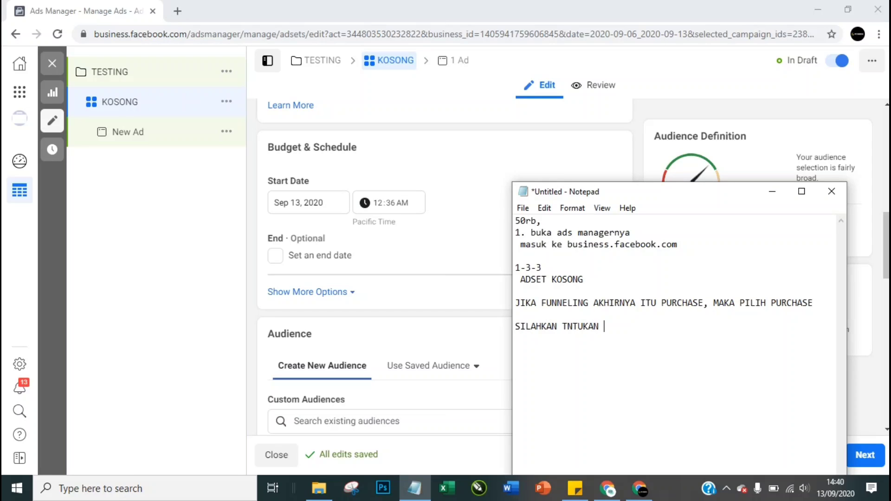
{"action": "type", "text": "WAKTU, DINI HARI"}
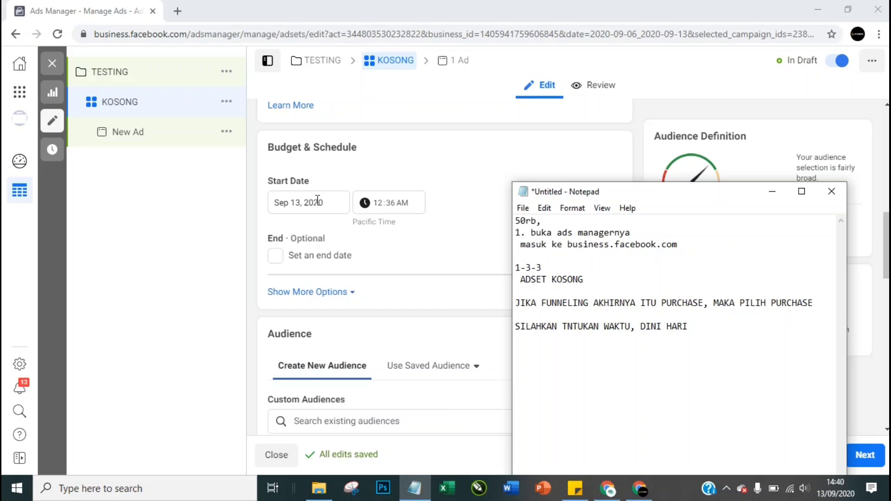
Return to Ads Manager and set the ad set's start to Sep 14, 2020 at 2:00 AM
{"action": "left_click", "coordinate": [300, 199]}
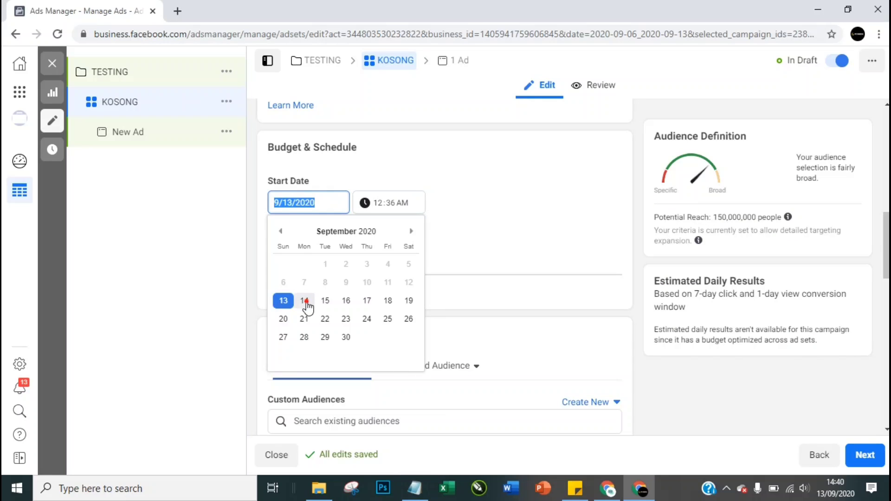
{"action": "left_click", "coordinate": [304, 302]}
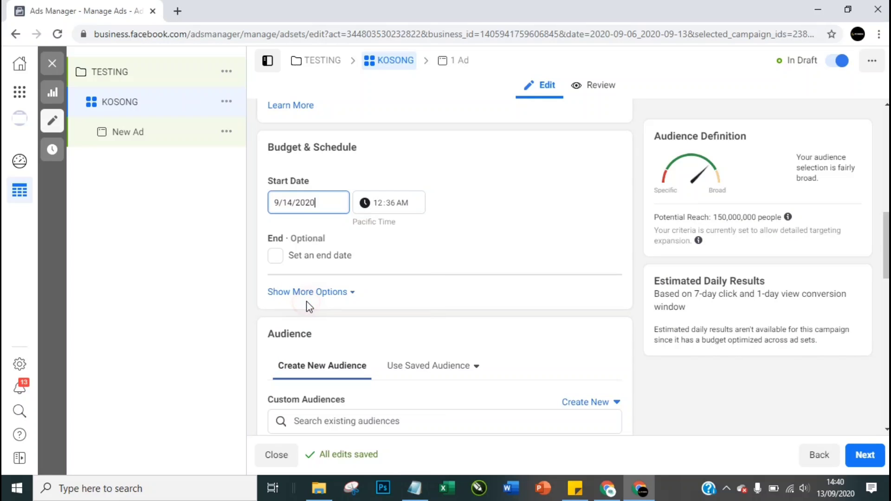
{"action": "left_click", "coordinate": [380, 204]}
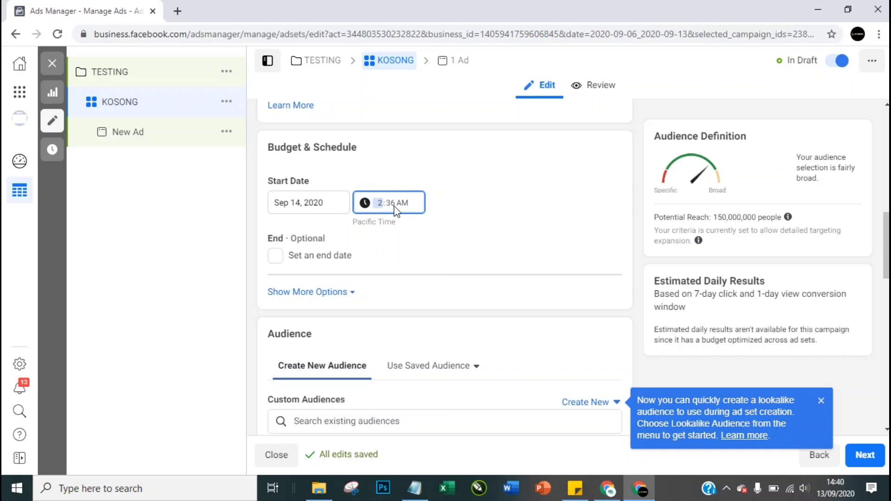
{"action": "left_click", "coordinate": [390, 205]}
{"action": "left_click", "coordinate": [389, 205]}
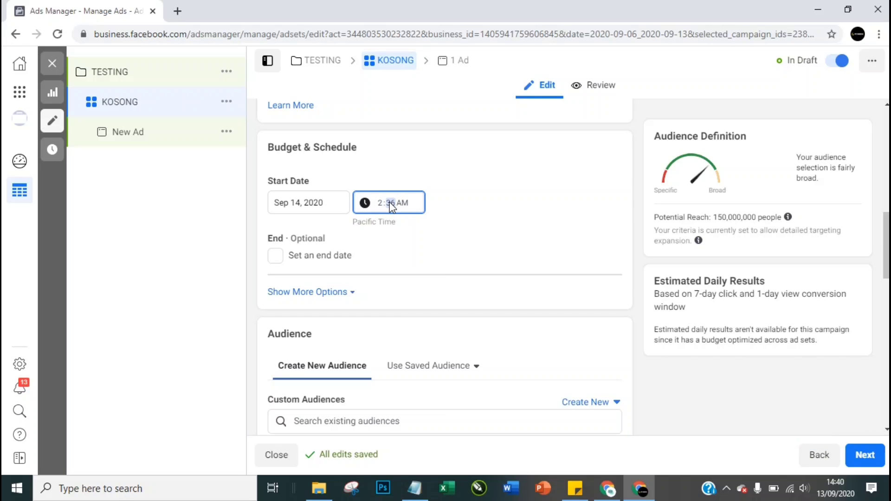
{"action": "left_click", "coordinate": [471, 263]}
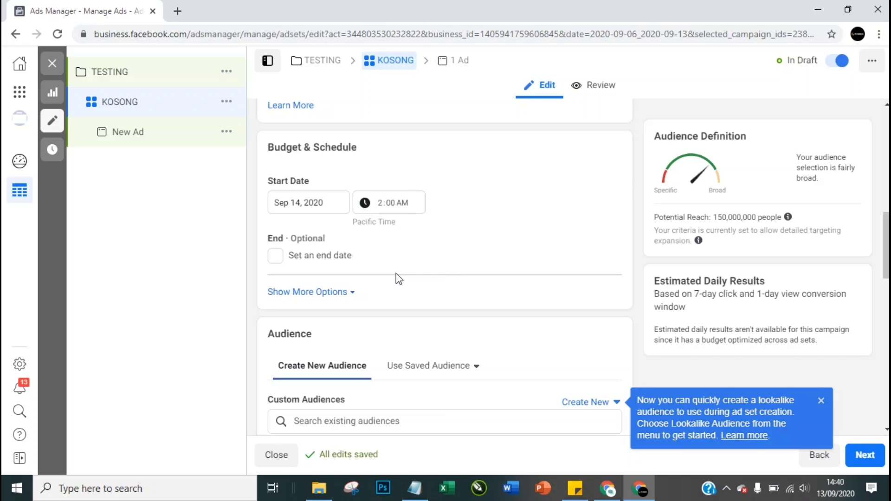
Switch the optional end date on and off again, and show the additional budget and schedule options
{"action": "left_click", "coordinate": [277, 258]}
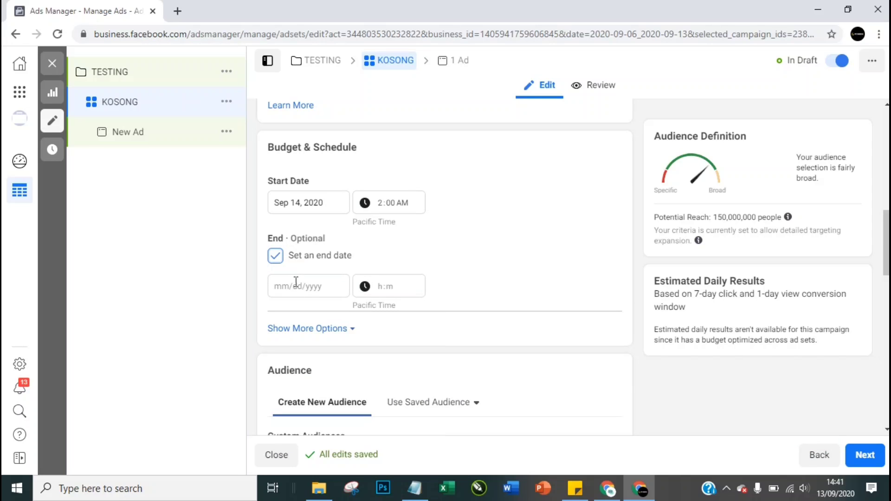
{"action": "left_click", "coordinate": [277, 259]}
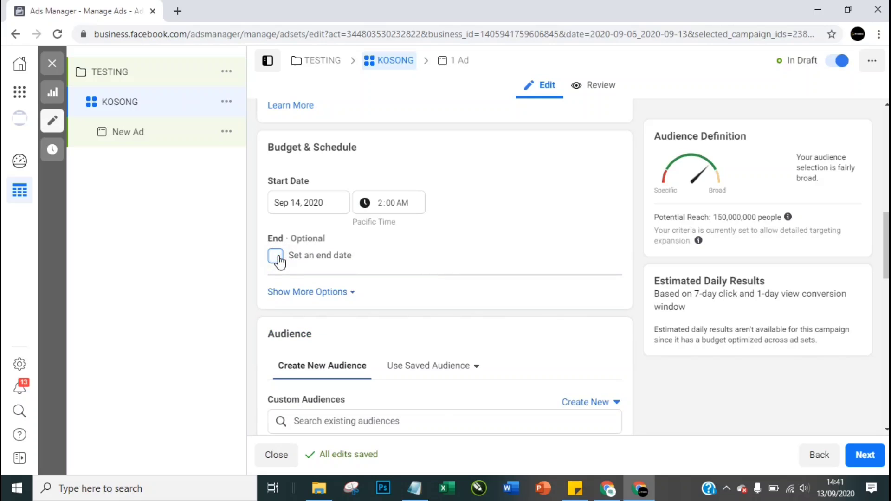
{"action": "left_click", "coordinate": [300, 292]}
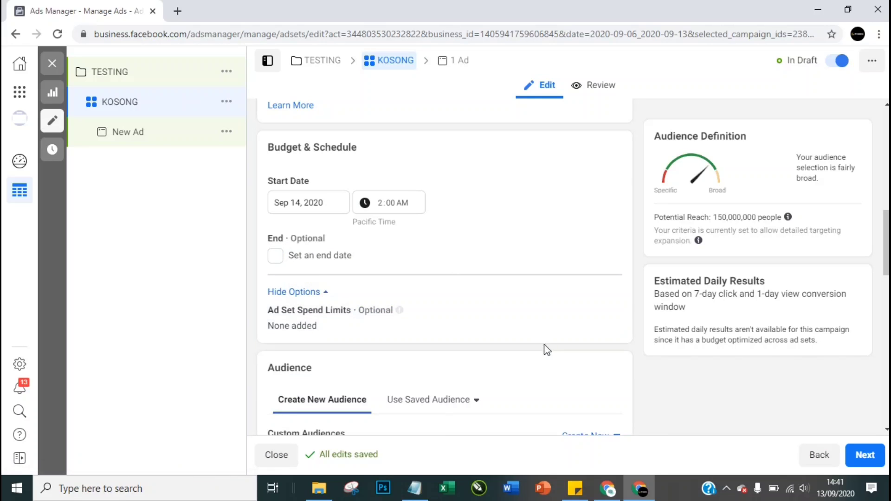
Set the audience's minimum age to 25
{"action": "scroll", "coordinate": [549, 348], "scroll_direction": "down", "scroll_amount": 2}
{"action": "scroll", "coordinate": [549, 348], "scroll_direction": "down", "scroll_amount": 3}
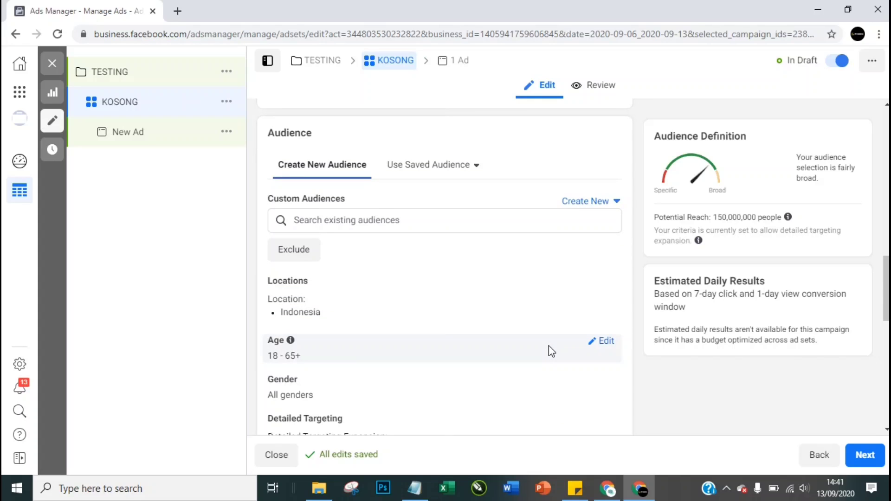
{"action": "scroll", "coordinate": [549, 346], "scroll_direction": "down", "scroll_amount": 1}
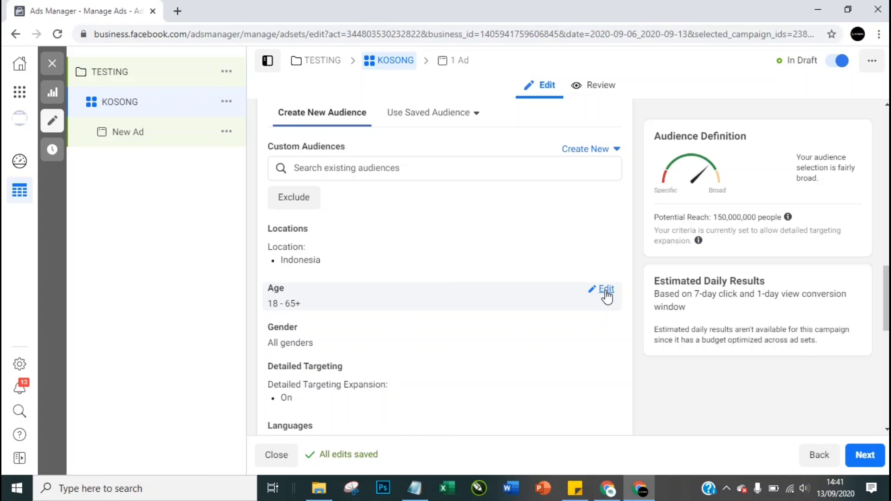
{"action": "left_click", "coordinate": [607, 292]}
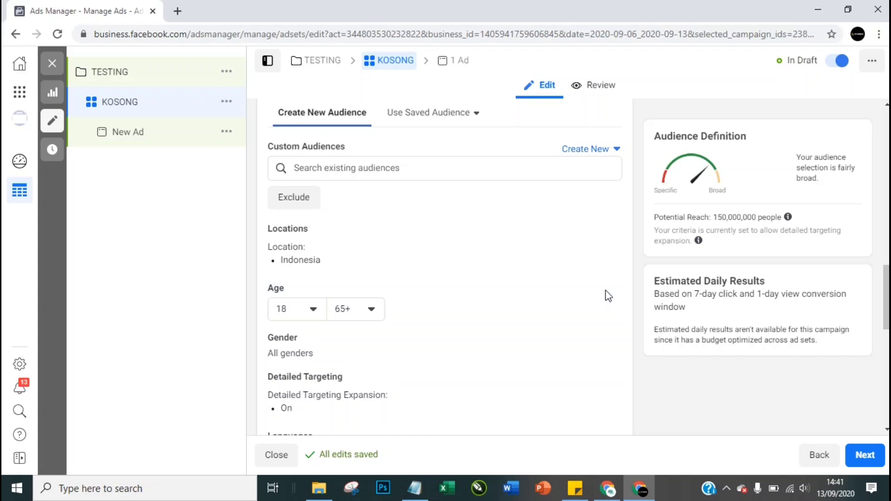
{"action": "left_click", "coordinate": [314, 310]}
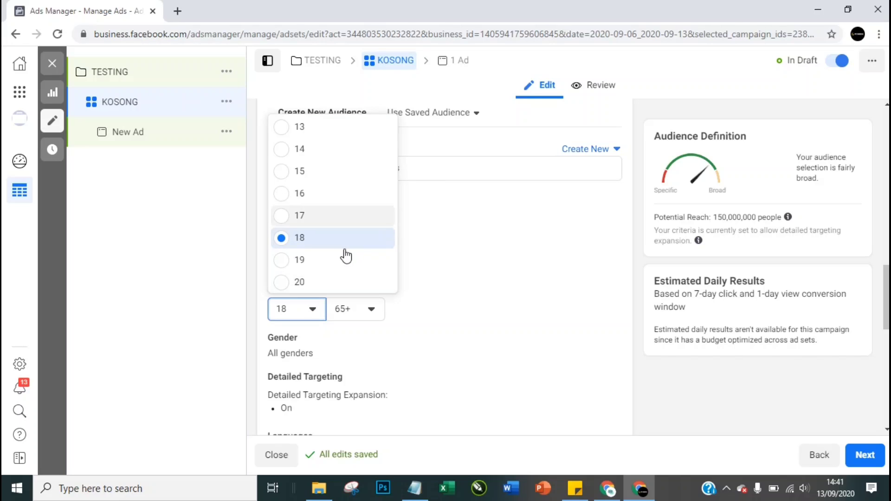
{"action": "scroll", "coordinate": [331, 265], "scroll_direction": "down", "scroll_amount": 2}
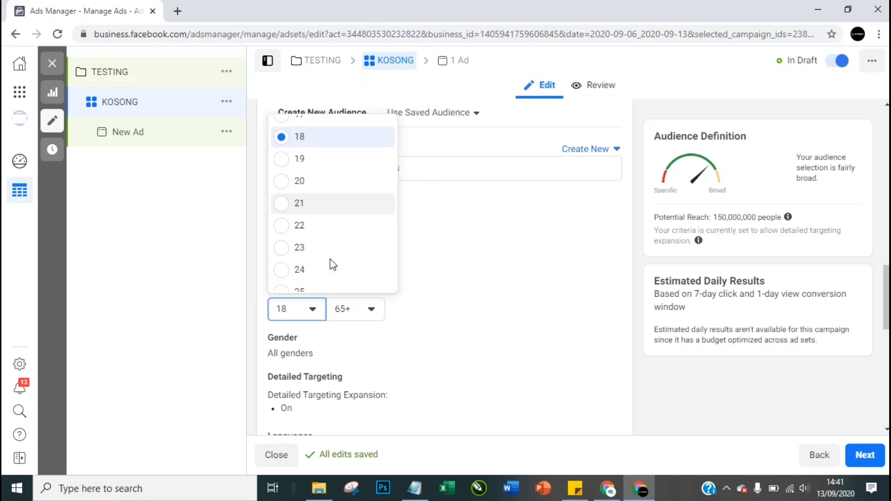
{"action": "scroll", "coordinate": [331, 264], "scroll_direction": "down", "scroll_amount": 1}
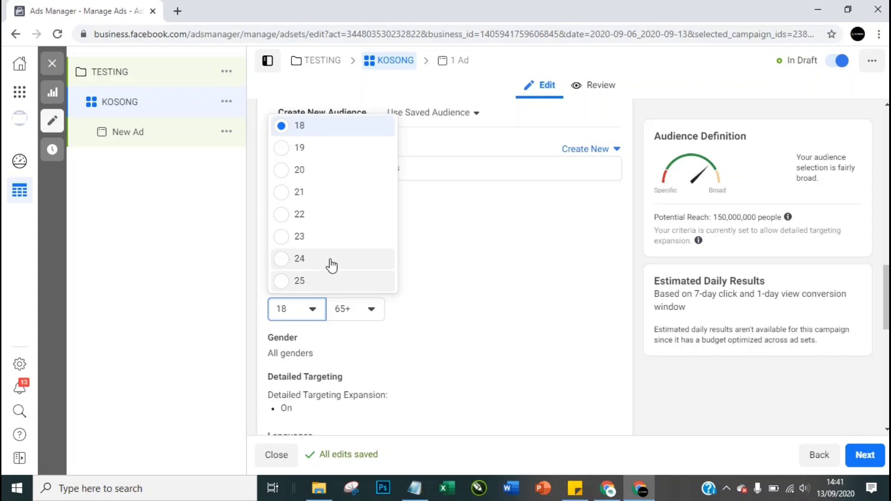
{"action": "left_click", "coordinate": [331, 280]}
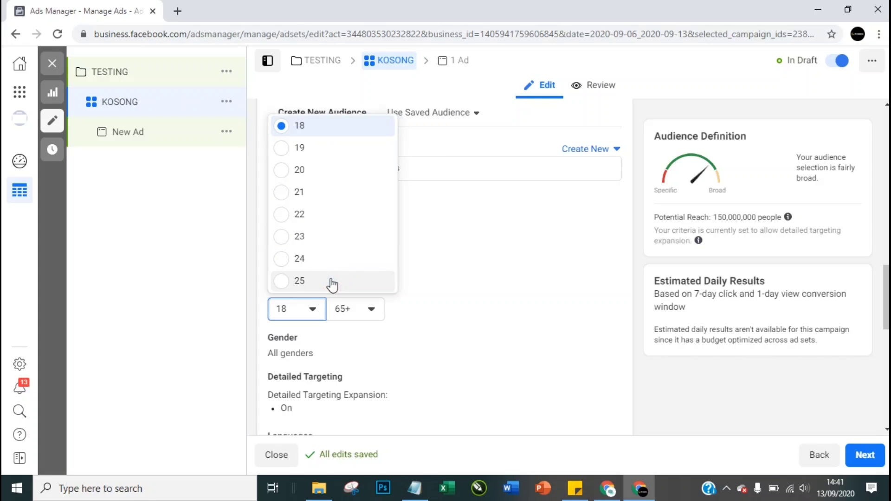
{"action": "left_click", "coordinate": [331, 280]}
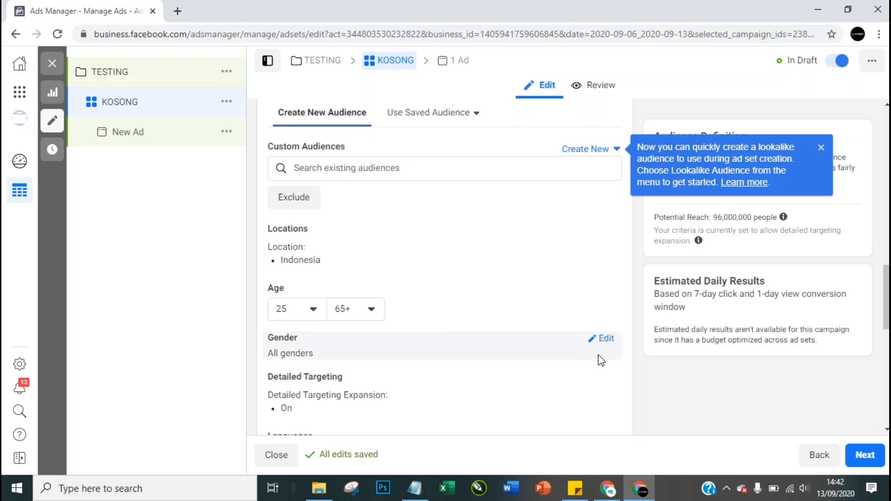
Open the audience's gender and detailed targeting settings for editing, and show the additional audience options
{"action": "left_click", "coordinate": [606, 341]}
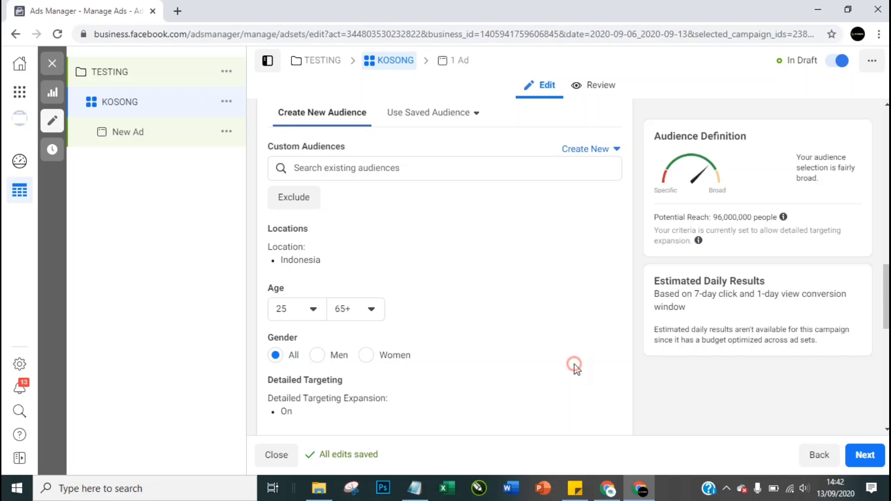
{"action": "scroll", "coordinate": [574, 365], "scroll_direction": "down", "scroll_amount": 3}
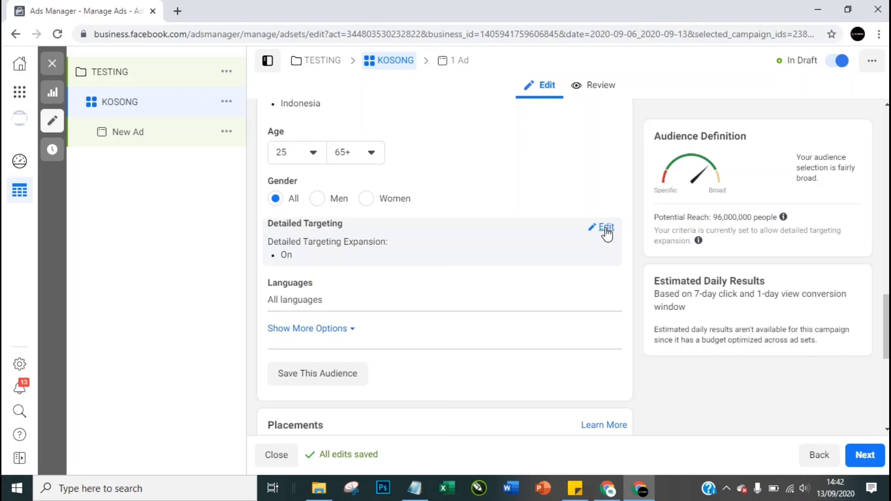
{"action": "left_click", "coordinate": [606, 227]}
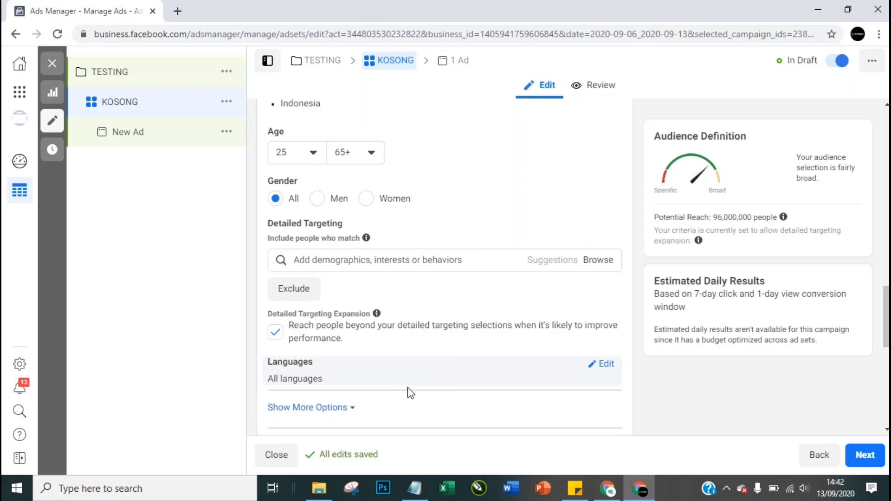
{"action": "left_click", "coordinate": [342, 410]}
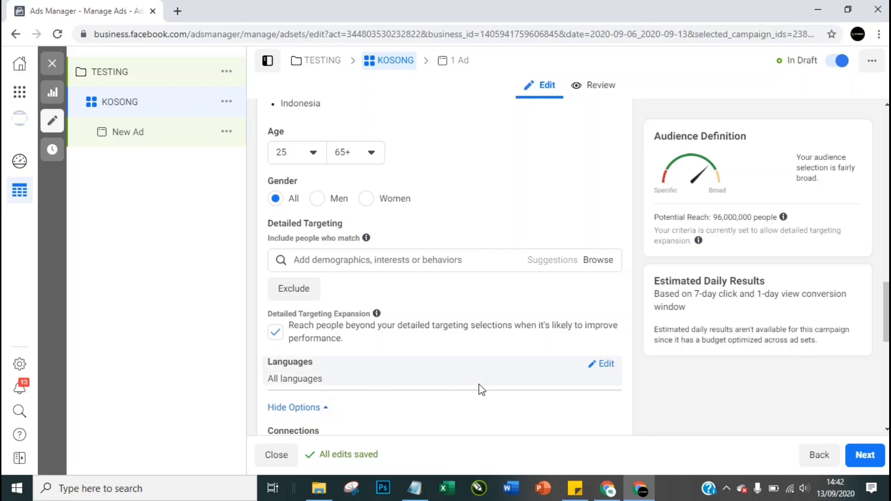
{"action": "scroll", "coordinate": [481, 389], "scroll_direction": "down", "scroll_amount": 3}
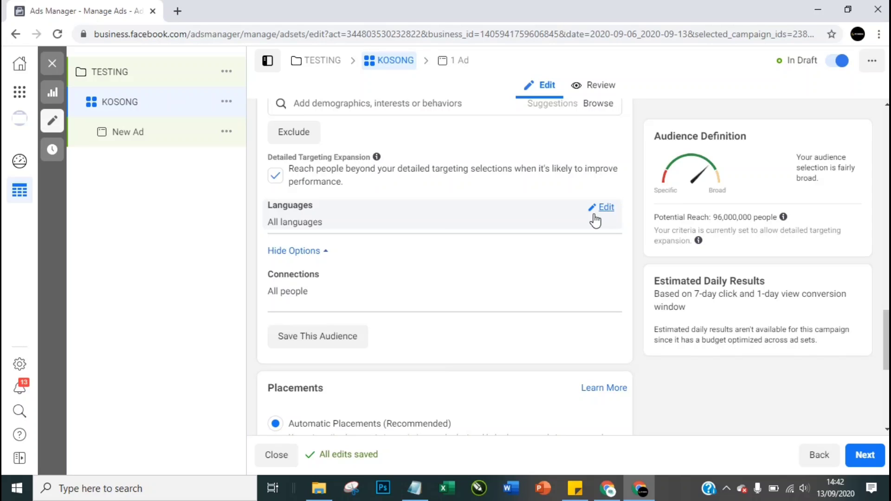
Open the audience's language setting, leave it blank, and view the Placements and Optimization & Delivery sections
{"action": "left_click", "coordinate": [603, 209]}
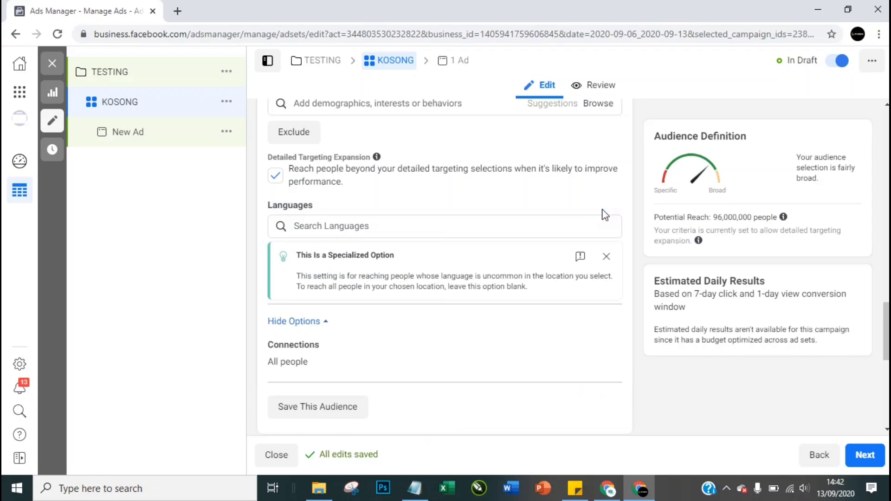
{"action": "left_click", "coordinate": [505, 229]}
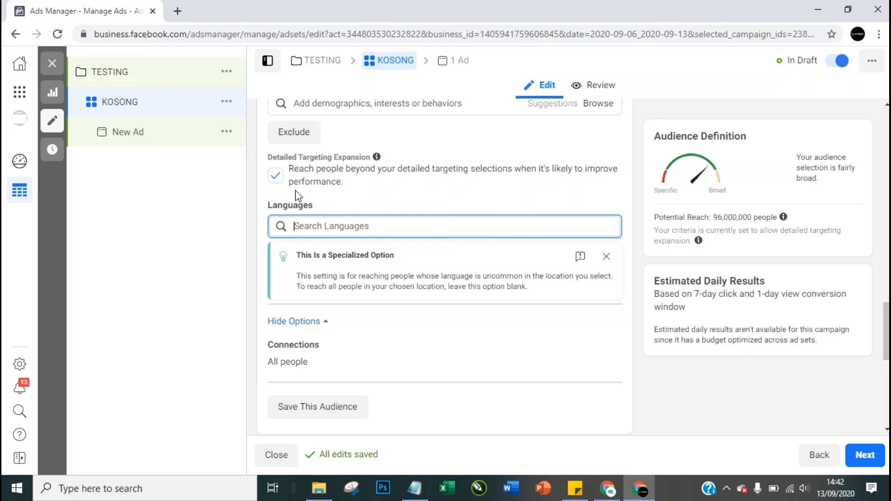
{"action": "left_click", "coordinate": [263, 196]}
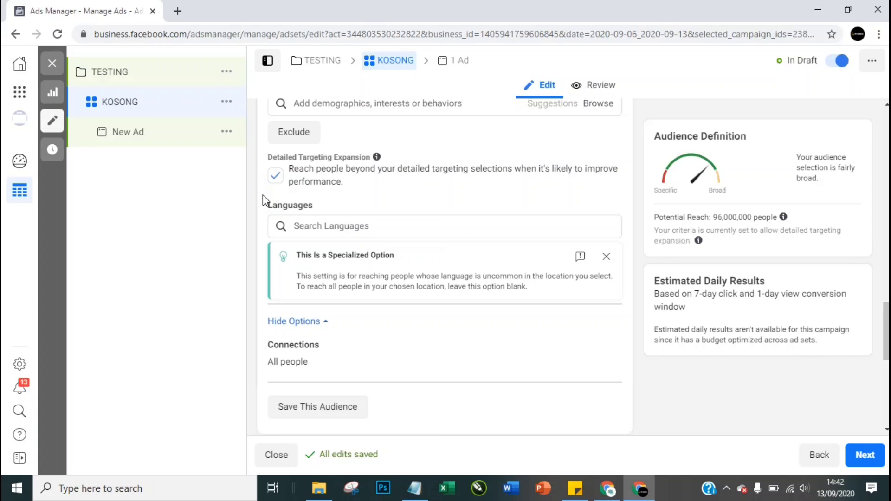
{"action": "scroll", "coordinate": [262, 223], "scroll_direction": "down", "scroll_amount": 1}
{"action": "scroll", "coordinate": [263, 223], "scroll_direction": "down", "scroll_amount": 4}
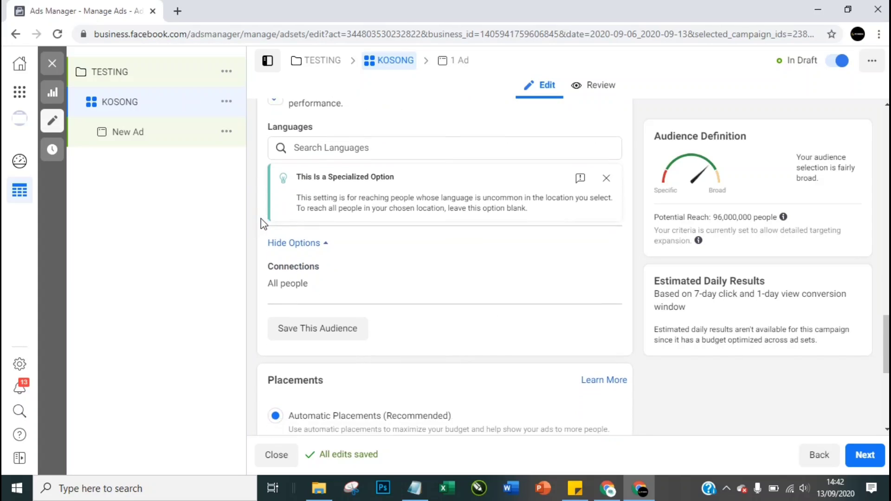
{"action": "scroll", "coordinate": [263, 224], "scroll_direction": "down", "scroll_amount": 3}
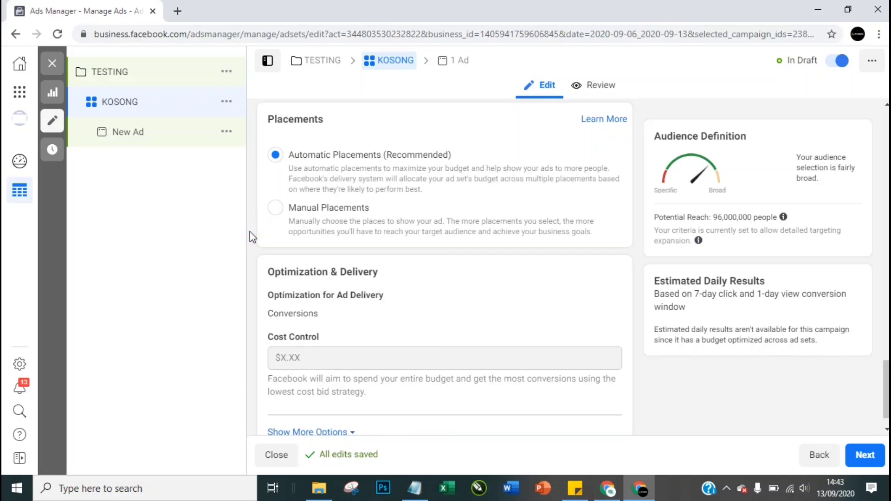
Switch to Notepad and add the lines "KALAU INGIN TAU RETARGETING" and "SILAHKAN TONTON" below the existing notes
{"action": "scroll", "coordinate": [250, 232], "scroll_direction": "down", "scroll_amount": 1}
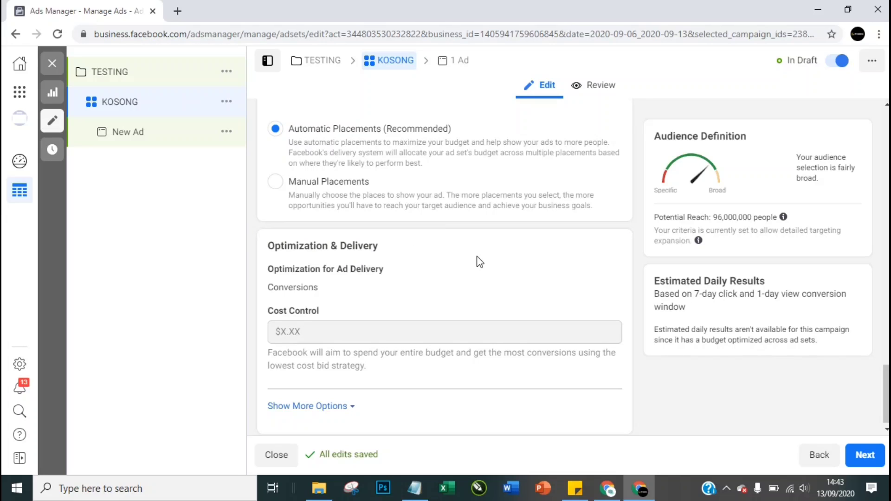
{"action": "left_click", "coordinate": [414, 489]}
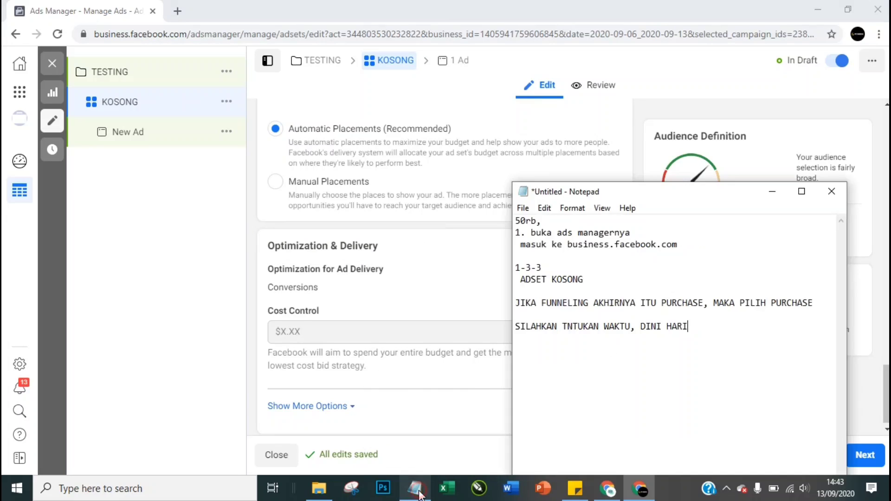
{"action": "left_click", "coordinate": [702, 332]}
{"action": "key", "text": "Return"}
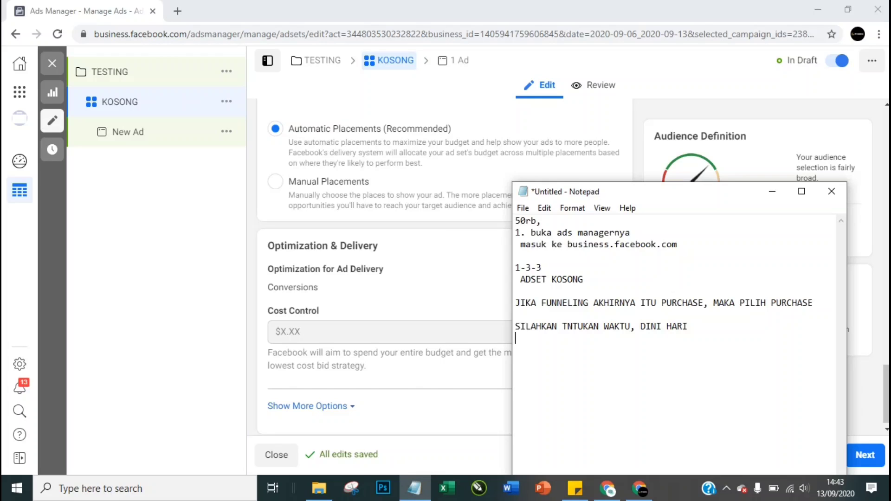
{"action": "type", "text": "KALAU INGIN TAU"}
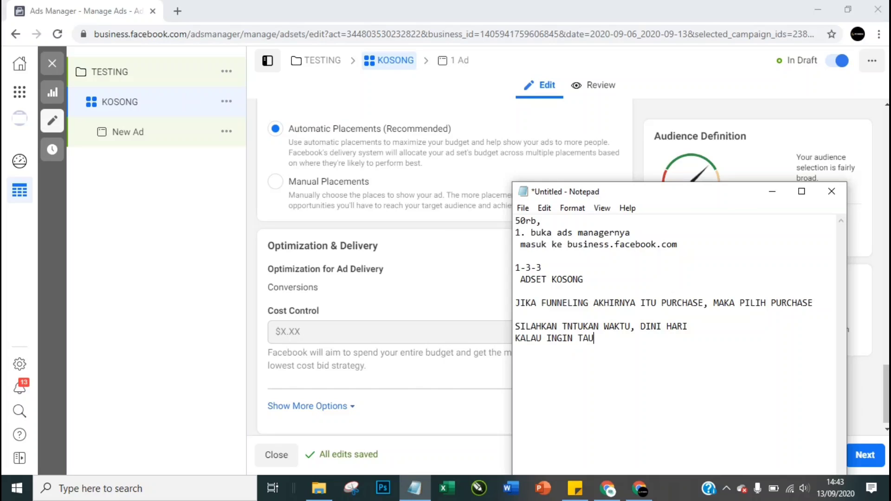
{"action": "type", "text": " RETARGETING"}
{"action": "key", "text": "Return"}
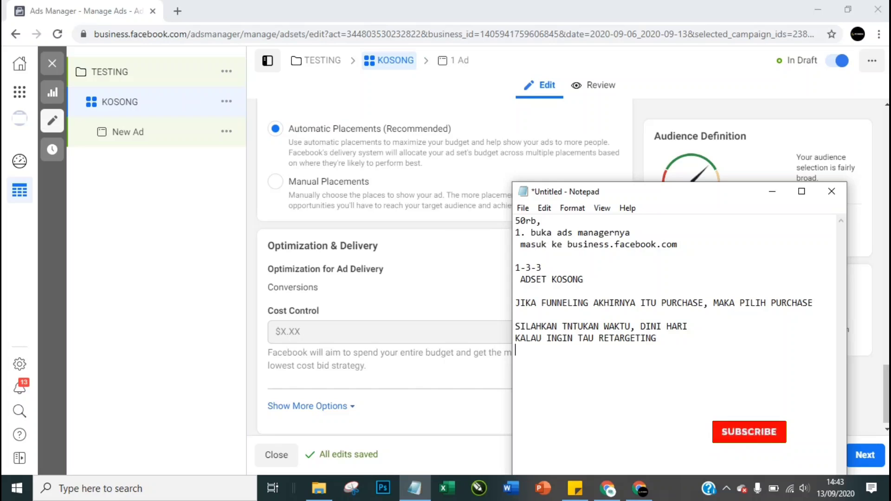
{"action": "type", "text": "SILAHKAN O"}
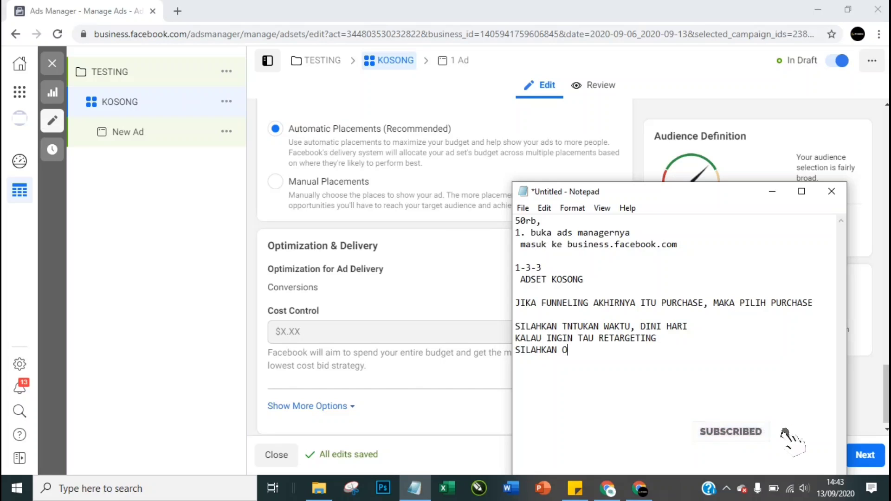
{"action": "key", "text": "BackSpace"}
{"action": "type", "text": "TO"}
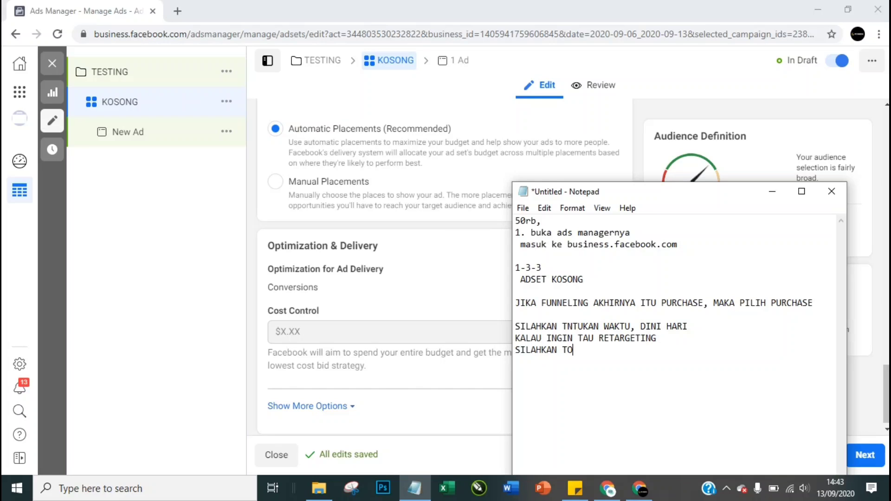
{"action": "type", "text": "NTON"}
Return to Ads Manager and show the additional Optimization & Delivery options, including the conversion window and charging basis
{"action": "left_click", "coordinate": [253, 235]}
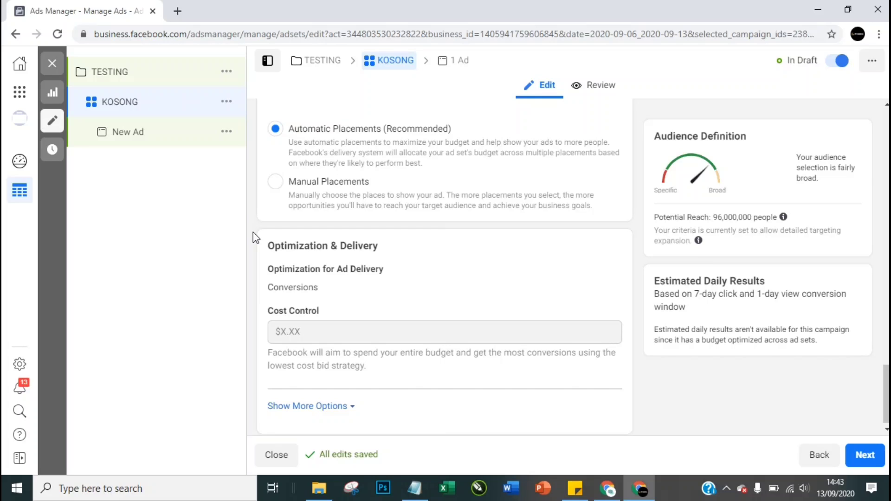
{"action": "scroll", "coordinate": [252, 233], "scroll_direction": "down", "scroll_amount": 1}
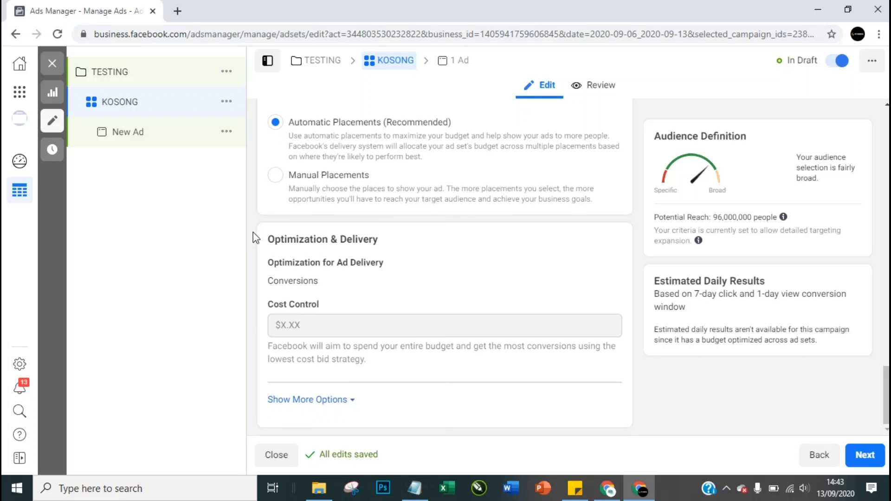
{"action": "left_click", "coordinate": [342, 402]}
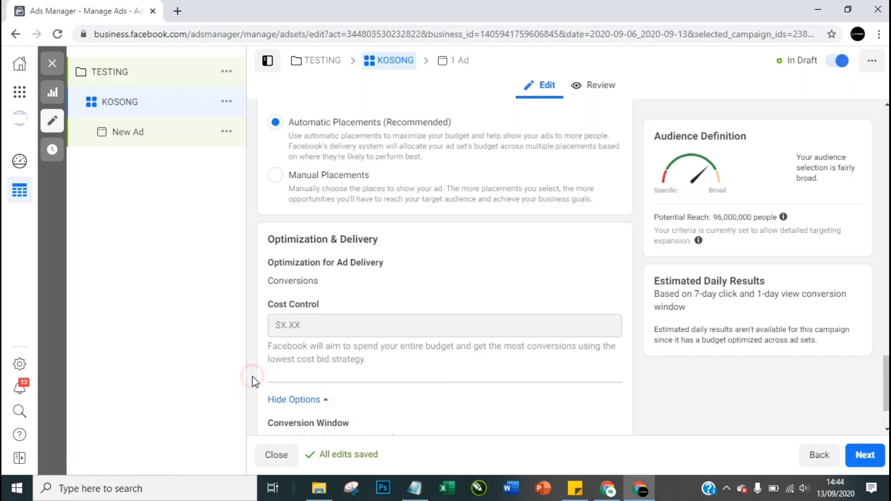
{"action": "scroll", "coordinate": [254, 382], "scroll_direction": "down", "scroll_amount": 1}
{"action": "scroll", "coordinate": [254, 382], "scroll_direction": "down", "scroll_amount": 2}
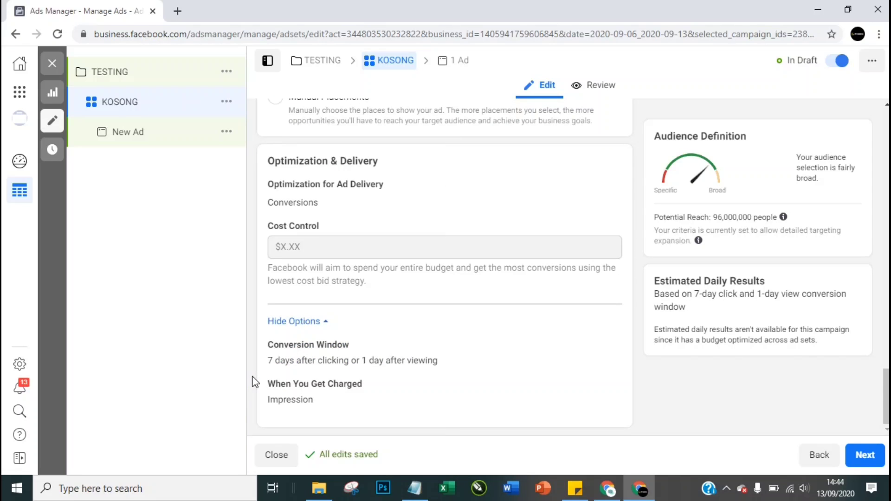
Proceed from the KOSONG ad set to its ad and rename the ad KONTEN 1
{"action": "mouse_move", "coordinate": [514, 1]}
{"action": "left_click", "coordinate": [862, 459]}
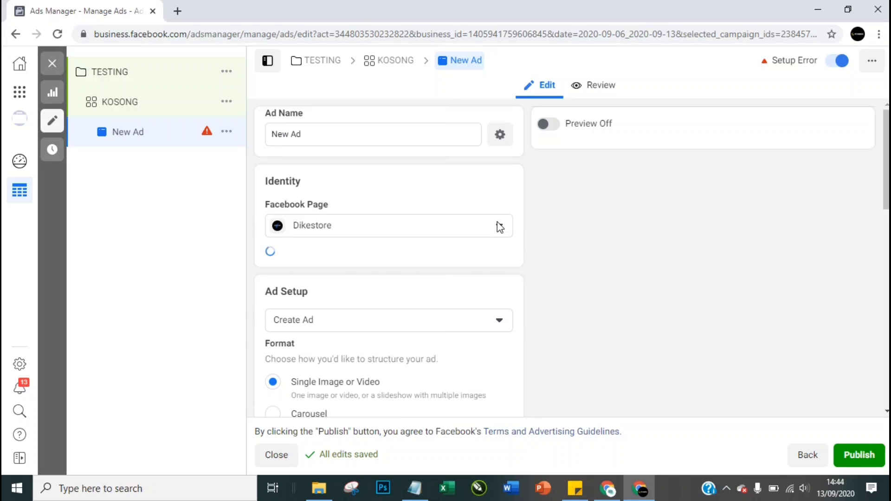
{"action": "left_click", "coordinate": [418, 132]}
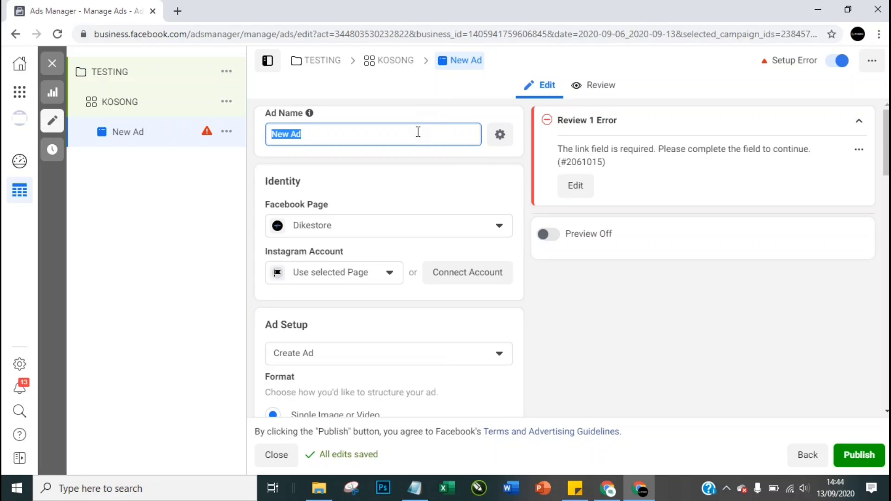
{"action": "type", "text": "KONTEN 1"}
{"action": "left_click", "coordinate": [446, 165]}
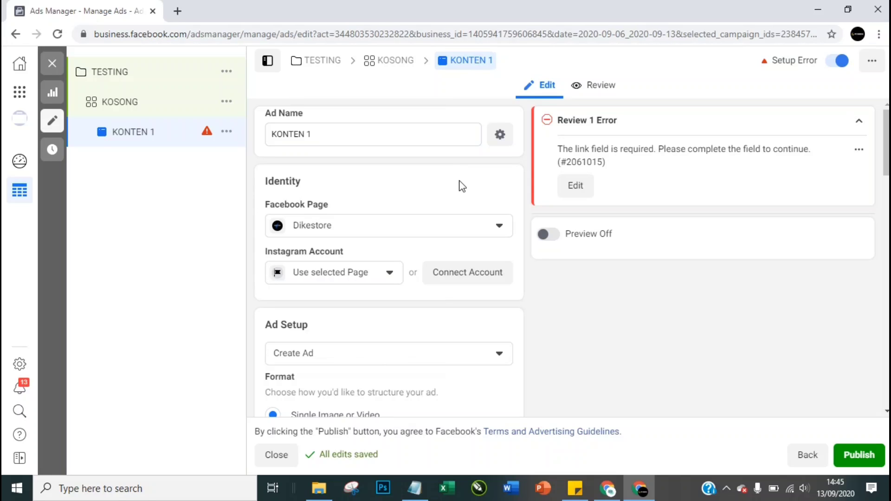
Check the ad's Instagram account choices, leave Use selected Page chosen, and view the ad setup formats
{"action": "left_click", "coordinate": [460, 181]}
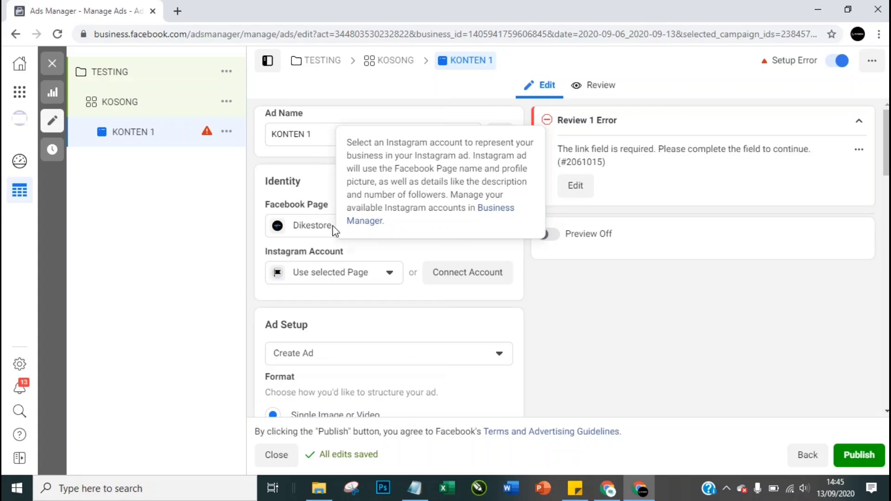
{"action": "left_click", "coordinate": [377, 275]}
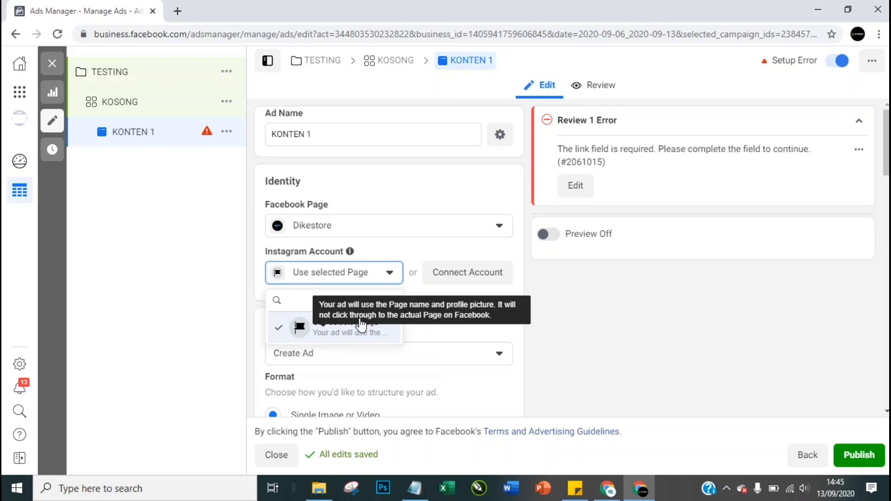
{"action": "left_click", "coordinate": [390, 274]}
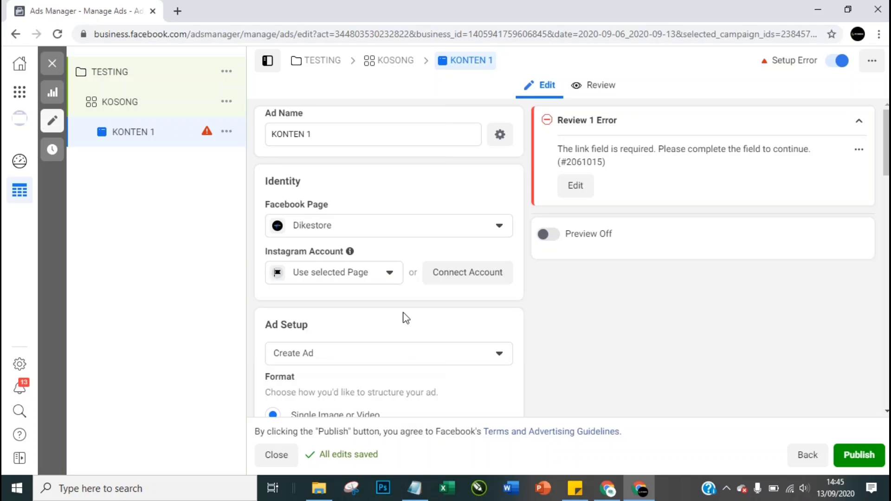
{"action": "left_click", "coordinate": [441, 310]}
{"action": "left_click", "coordinate": [442, 311]}
{"action": "scroll", "coordinate": [443, 315], "scroll_direction": "down", "scroll_amount": 3}
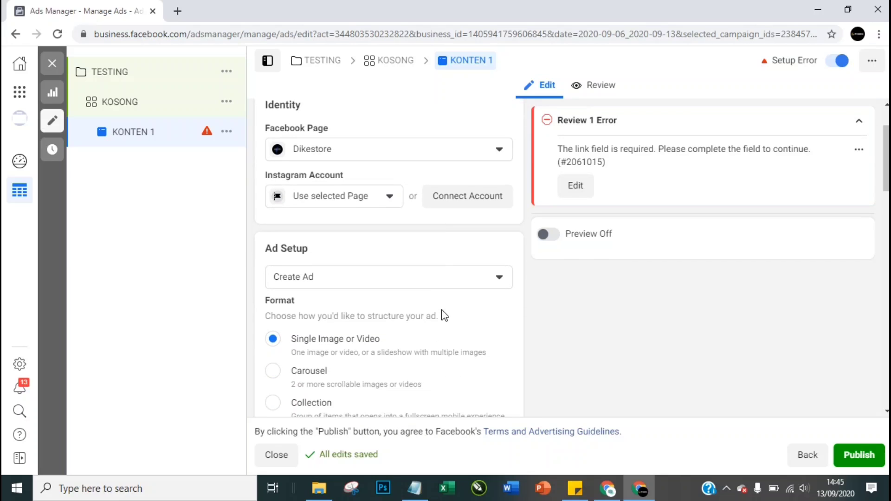
{"action": "scroll", "coordinate": [444, 316], "scroll_direction": "down", "scroll_amount": 1}
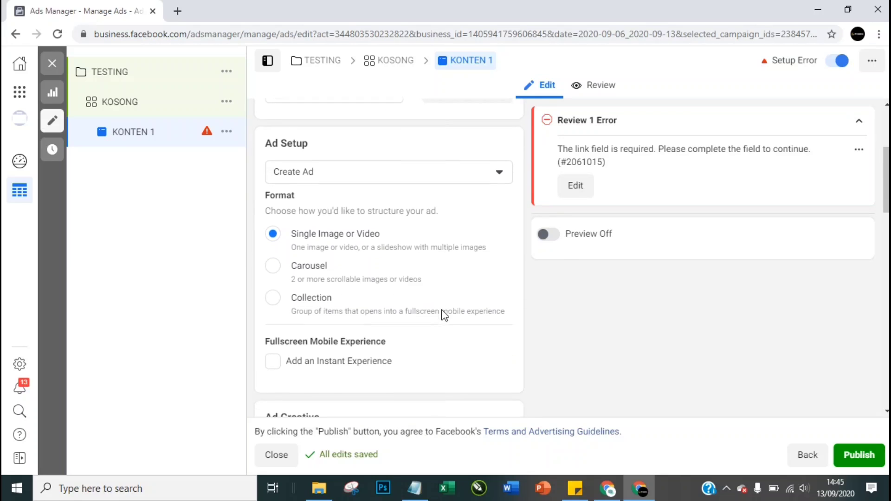
Look through the ad setup choices, try Use Existing Post, and switch back to Create Ad
{"action": "left_click", "coordinate": [480, 178]}
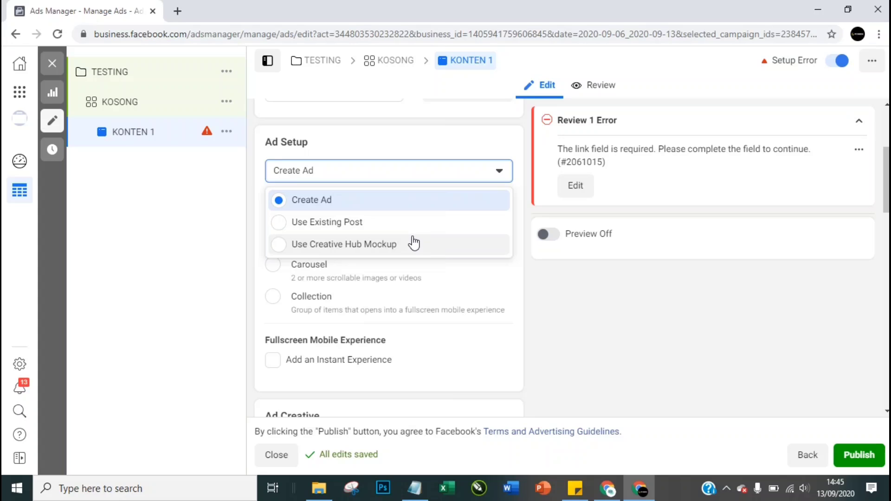
{"action": "left_click", "coordinate": [483, 148]}
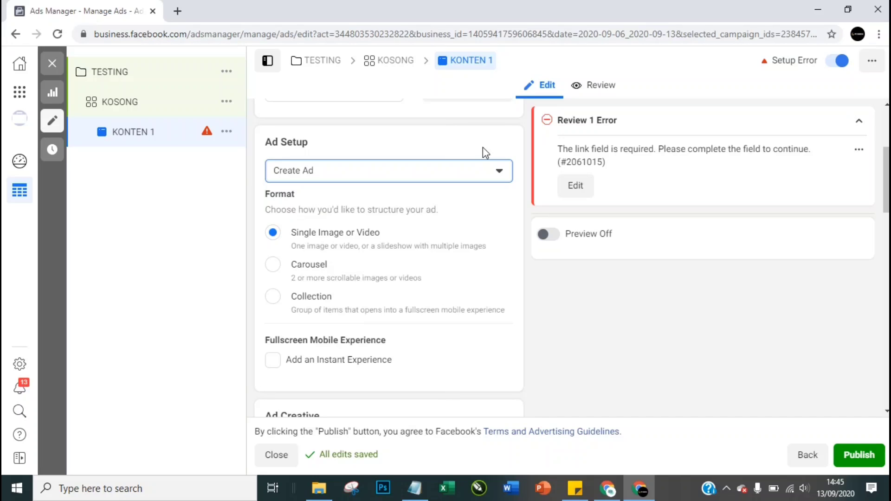
{"action": "left_click", "coordinate": [481, 168]}
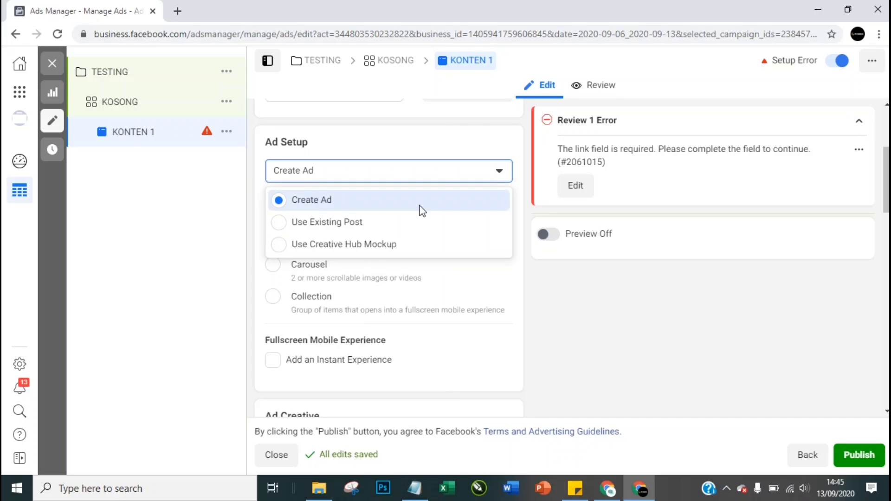
{"action": "left_click", "coordinate": [397, 224]}
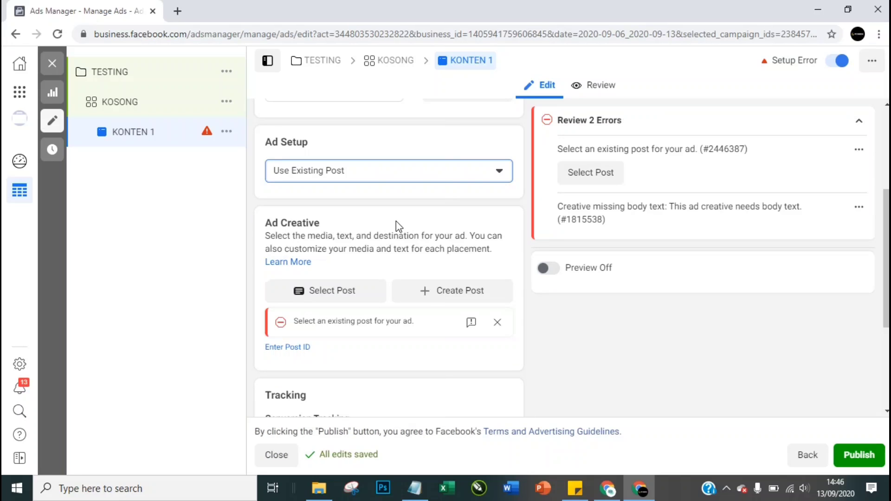
{"action": "left_click", "coordinate": [487, 172]}
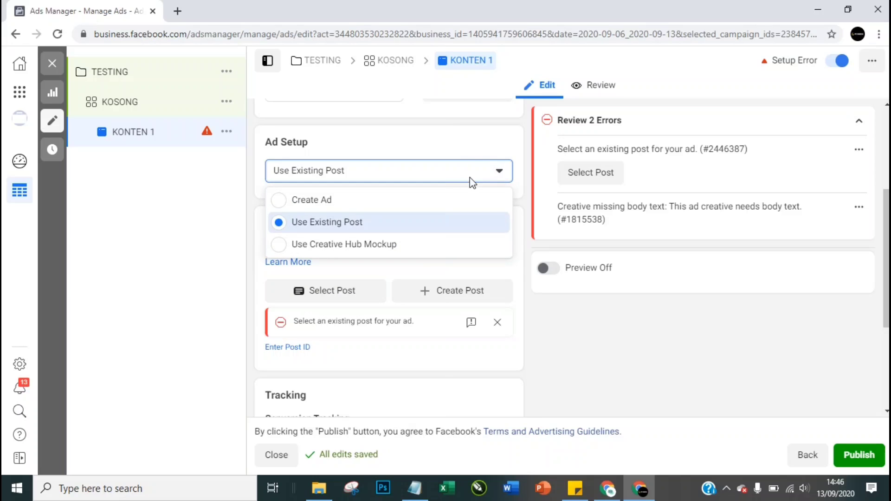
{"action": "left_click", "coordinate": [433, 202]}
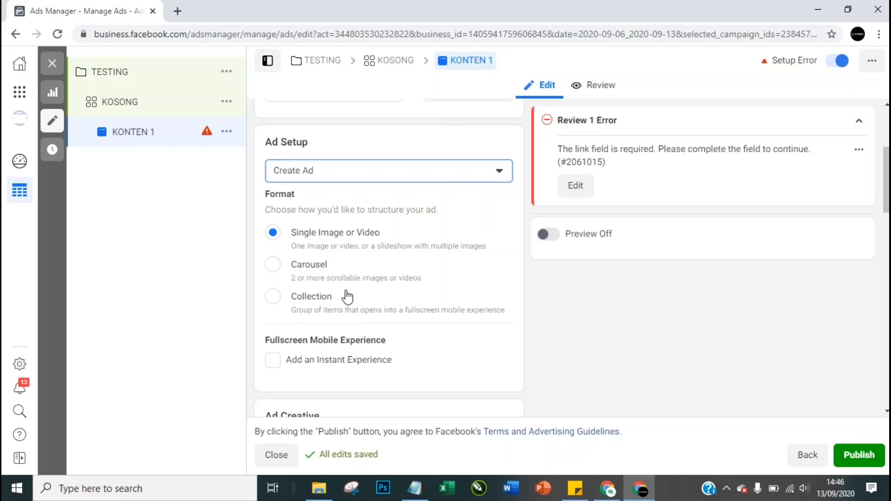
Set the ad to Use Existing Post and choose the "Photos from Dikestore's post" entry of Sep 12, 2020 as its creative
{"action": "left_click", "coordinate": [480, 169]}
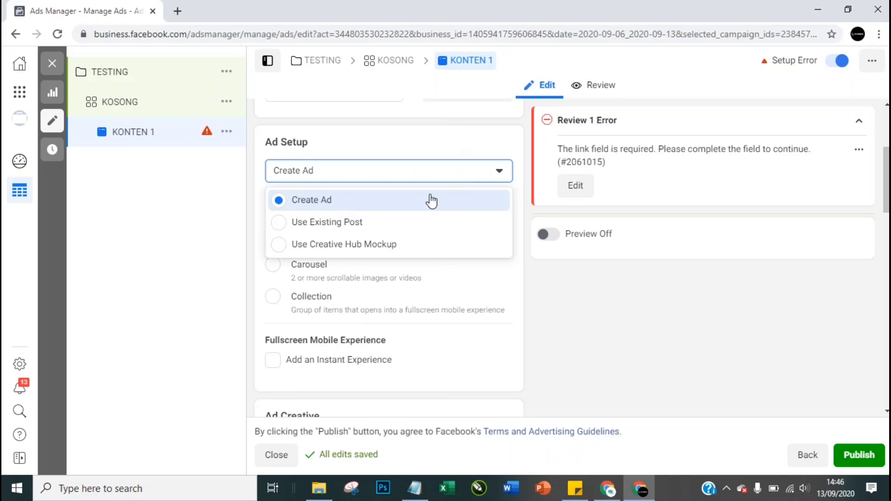
{"action": "left_click", "coordinate": [350, 223]}
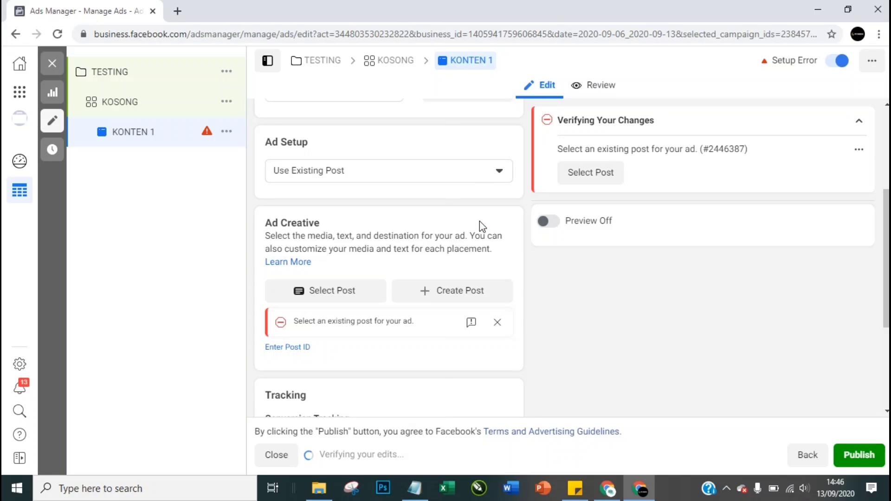
{"action": "left_click", "coordinate": [331, 294]}
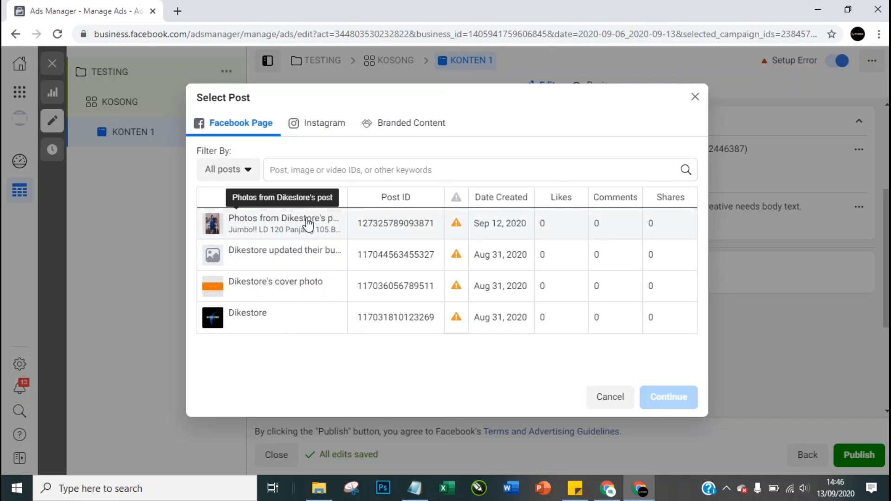
{"action": "mouse_move", "coordinate": [457, 227]}
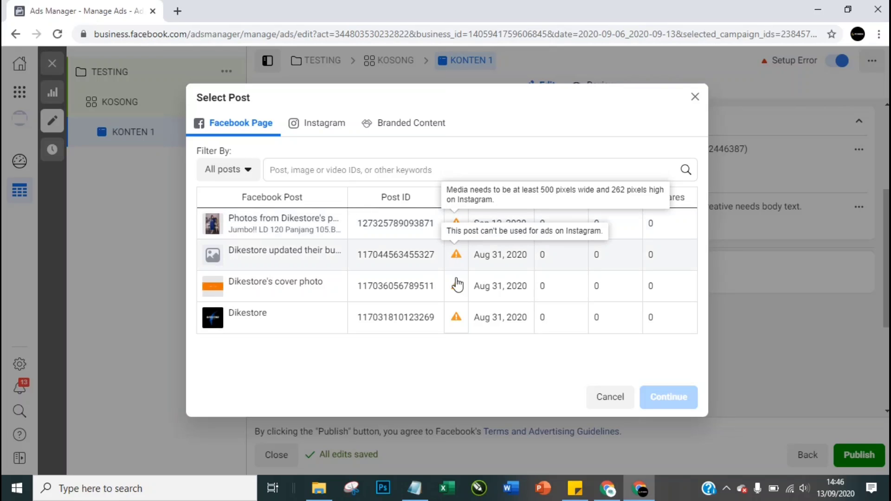
{"action": "mouse_move", "coordinate": [456, 320]}
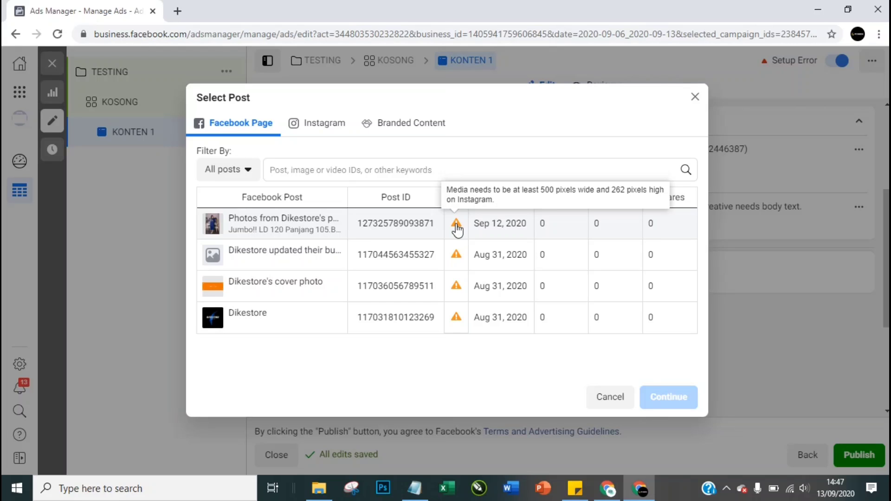
{"action": "left_click", "coordinate": [335, 227]}
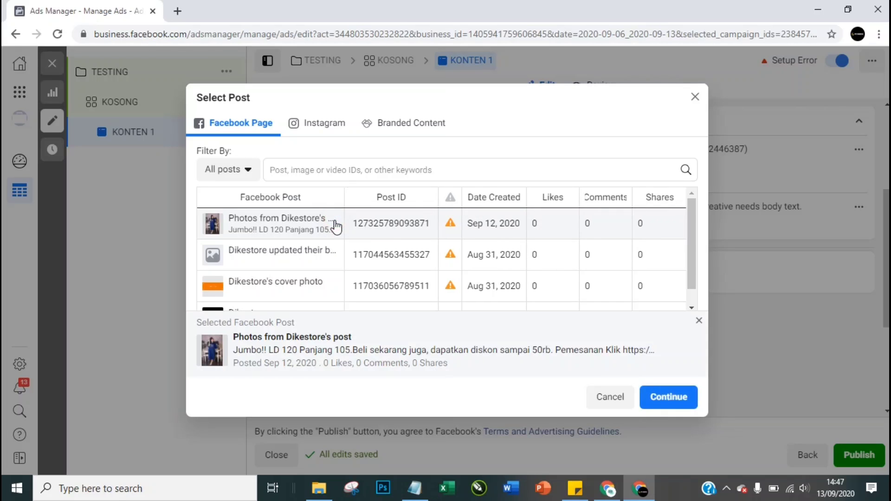
{"action": "left_click", "coordinate": [667, 400]}
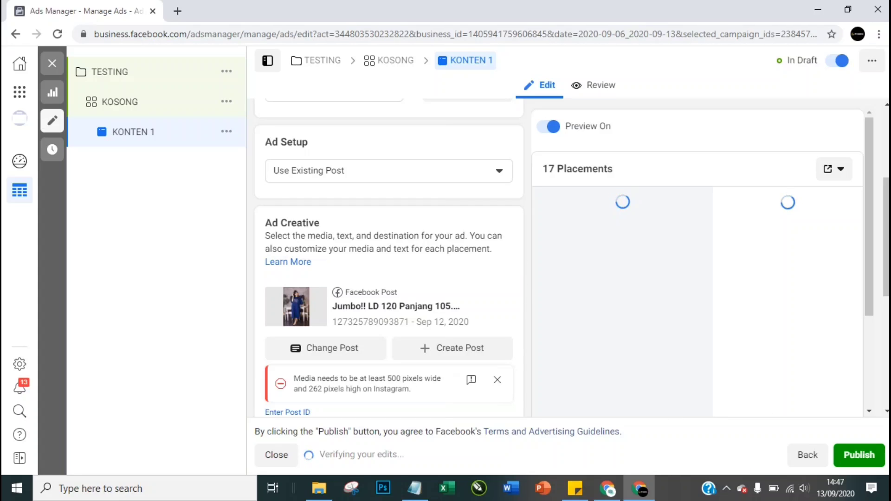
{"action": "scroll", "coordinate": [632, 162], "scroll_direction": "down", "scroll_amount": 2}
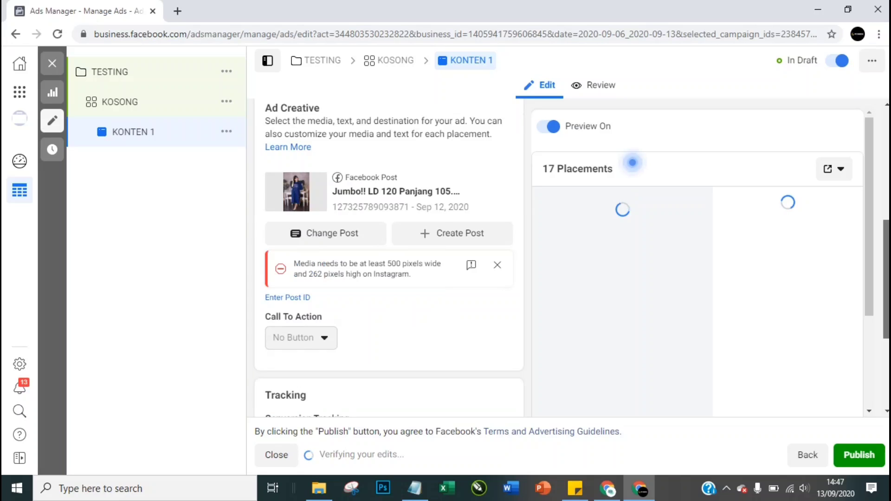
{"action": "scroll", "coordinate": [633, 162], "scroll_direction": "down", "scroll_amount": 1}
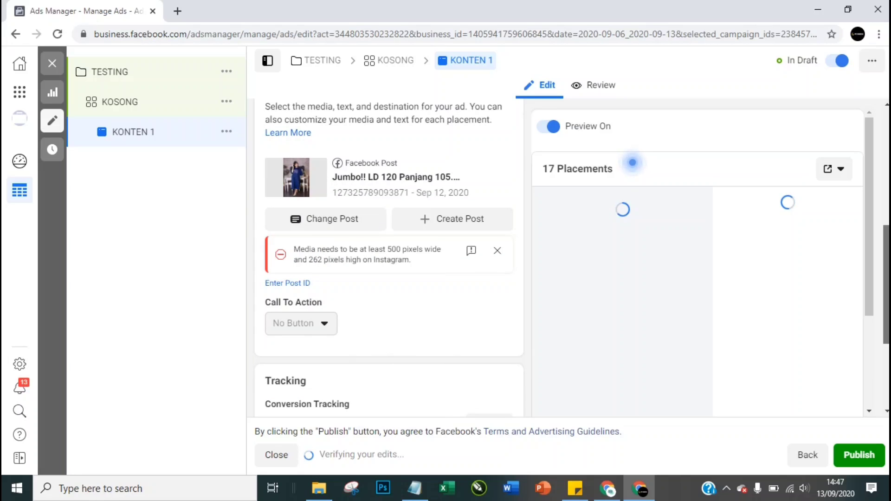
{"action": "scroll", "coordinate": [337, 330], "scroll_direction": "down", "scroll_amount": 1}
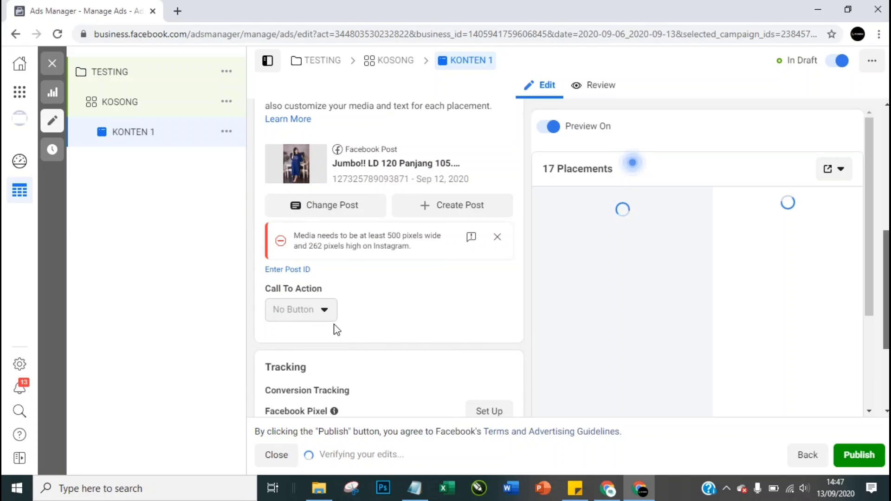
Dismiss the media size warning under the selected post and check the ad's Call To Action setting
{"action": "scroll", "coordinate": [300, 369], "scroll_direction": "down", "scroll_amount": 1}
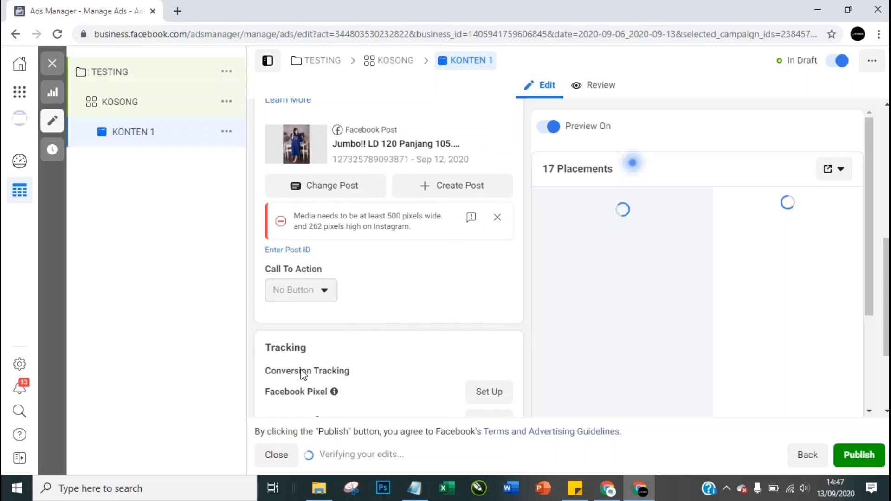
{"action": "left_click", "coordinate": [325, 289]}
{"action": "left_click", "coordinate": [498, 219]}
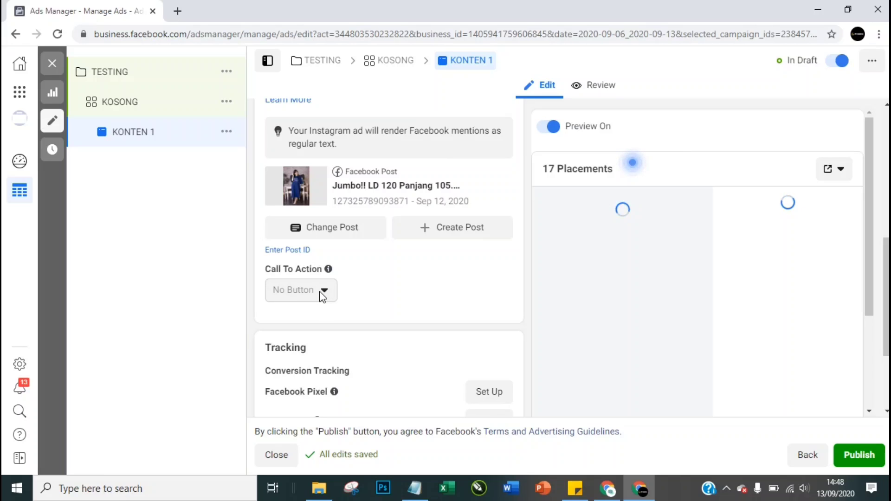
{"action": "mouse_move", "coordinate": [322, 297]}
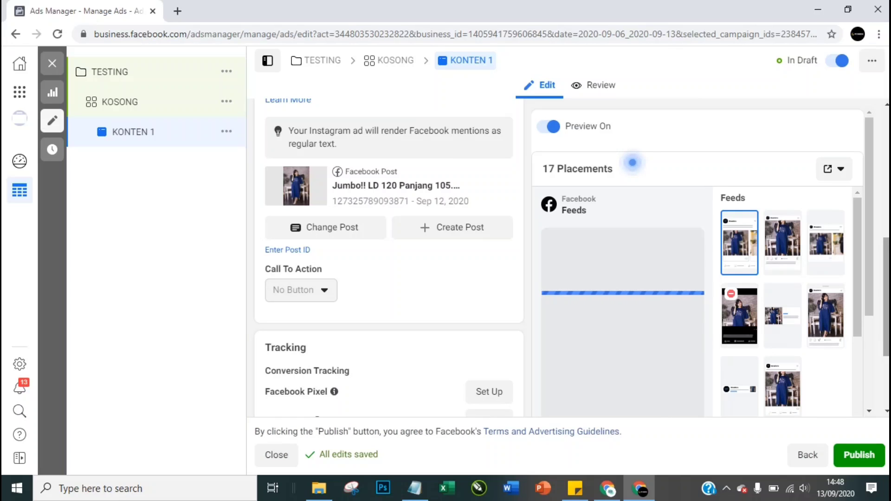
Review the Tracking options and the ad's Facebook Feeds and Stories placement previews
{"action": "scroll", "coordinate": [632, 163], "scroll_direction": "down", "scroll_amount": 3}
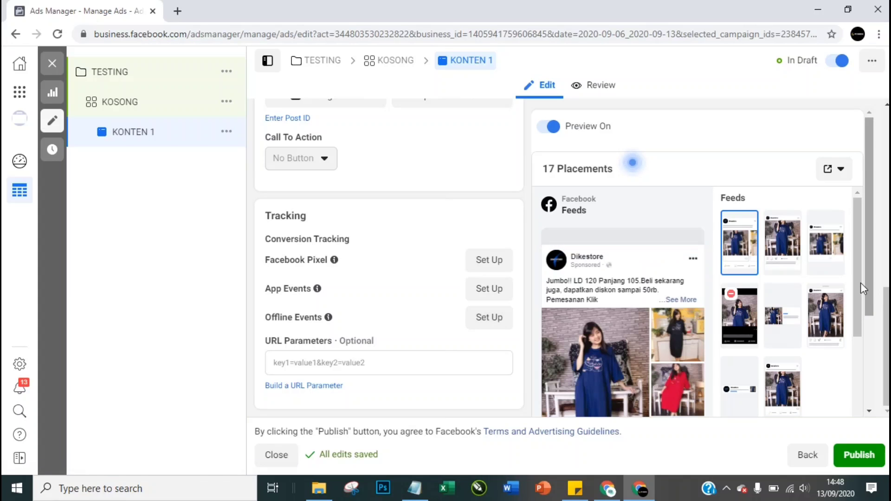
{"action": "left_click_drag", "start_coordinate": [859, 281], "coordinate": [860, 296]}
{"action": "left_click_drag", "start_coordinate": [874, 302], "coordinate": [884, 364]}
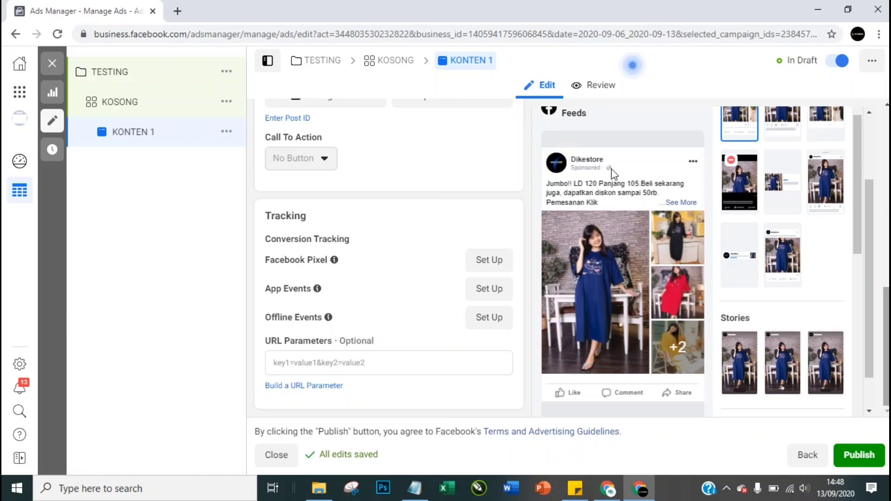
Start publishing the ad and set the ad account's time zone to Asia/Jakarta, showing the advanced options before continuing
{"action": "left_click", "coordinate": [859, 460]}
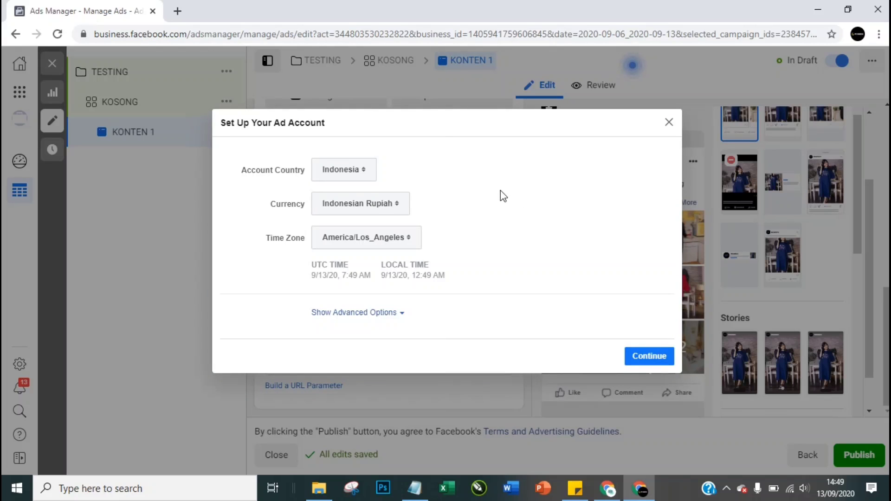
{"action": "left_click", "coordinate": [401, 242]}
{"action": "left_click", "coordinate": [401, 241]}
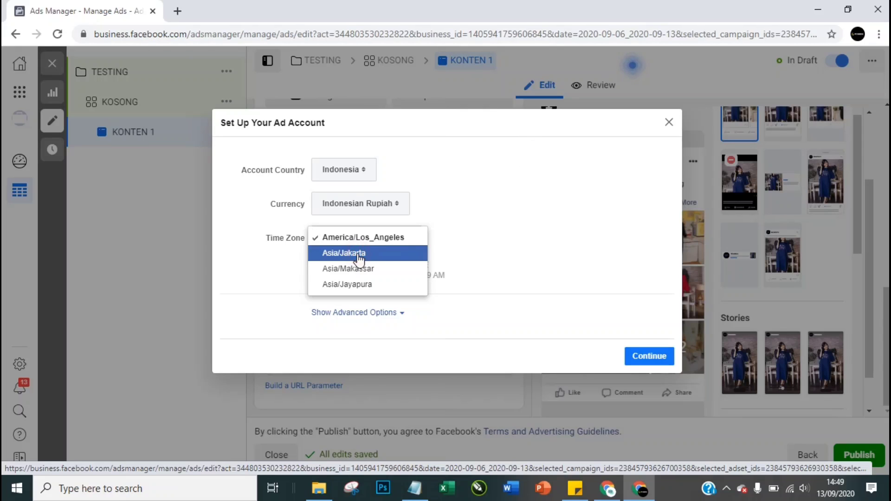
{"action": "key", "text": "Return"}
{"action": "left_click", "coordinate": [378, 313]}
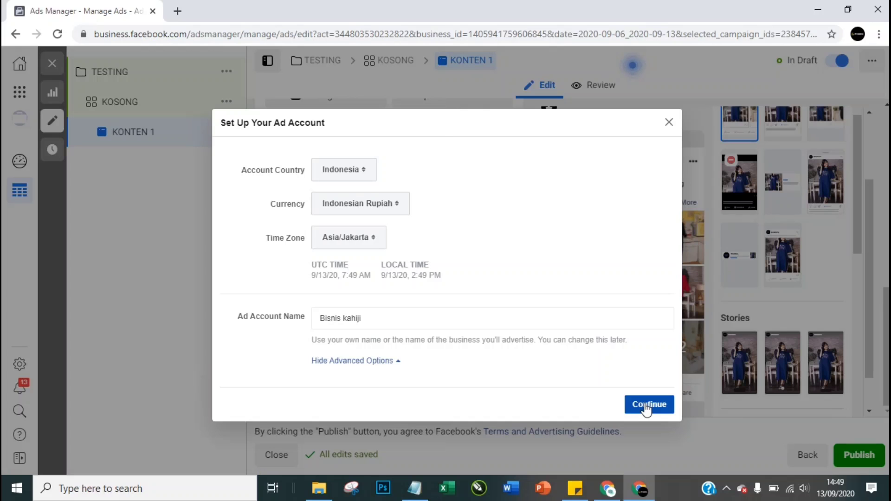
{"action": "key", "text": "Escape"}
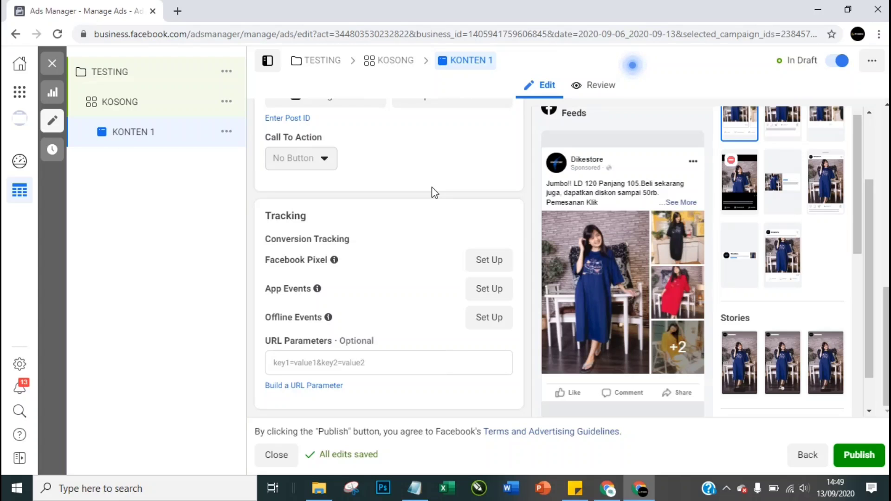
{"action": "left_click", "coordinate": [747, 383]}
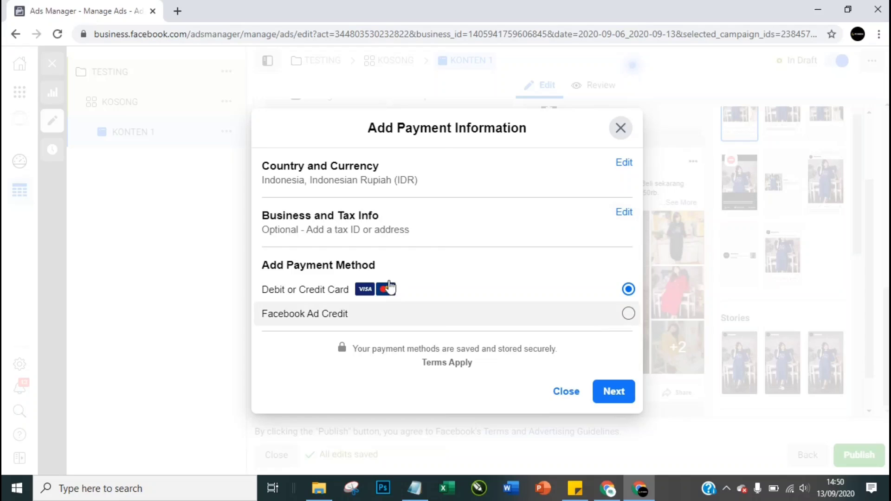
Examine the Debit or Credit Card form and its required fields, and leave without adding a payment method
{"action": "left_click", "coordinate": [613, 394]}
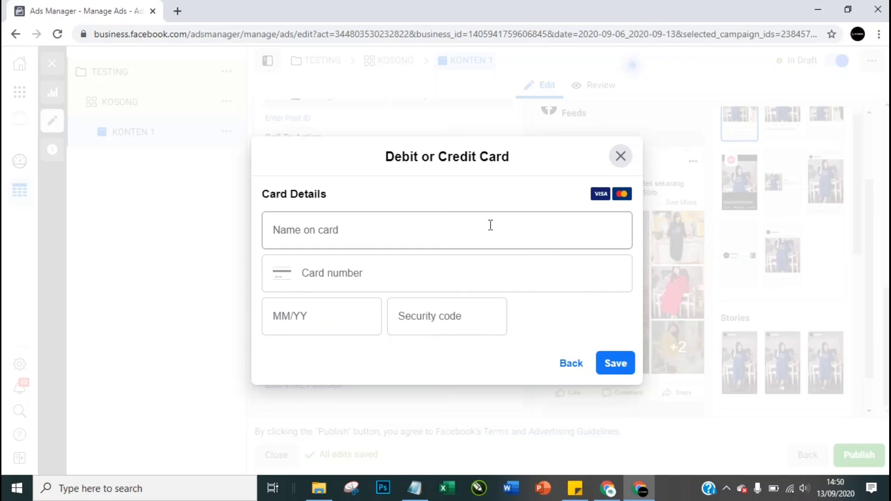
{"action": "left_click", "coordinate": [484, 229]}
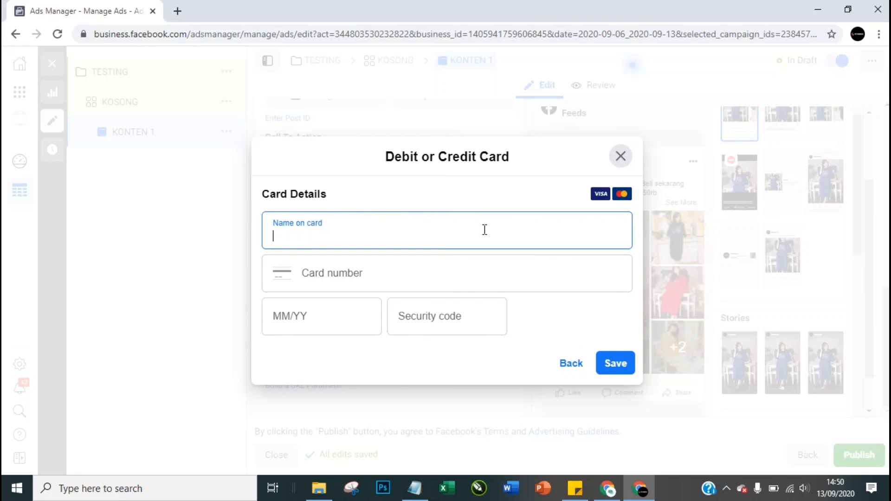
{"action": "left_click", "coordinate": [435, 271]}
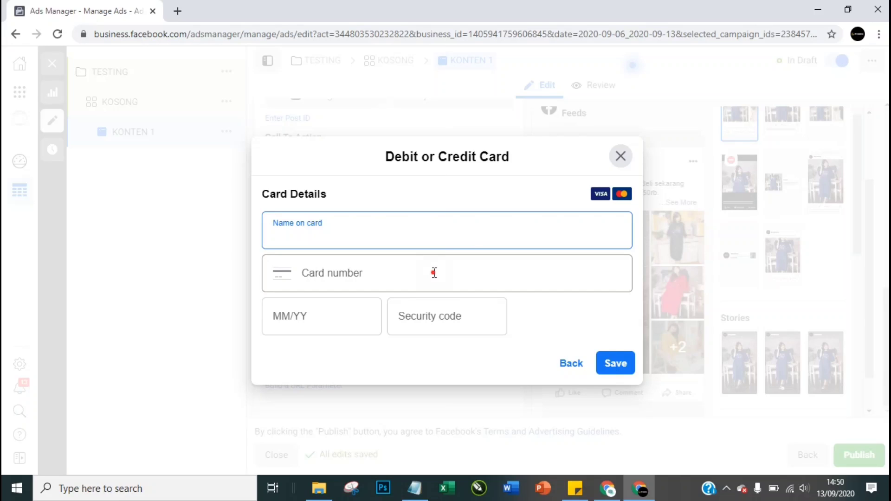
{"action": "left_click", "coordinate": [474, 241]}
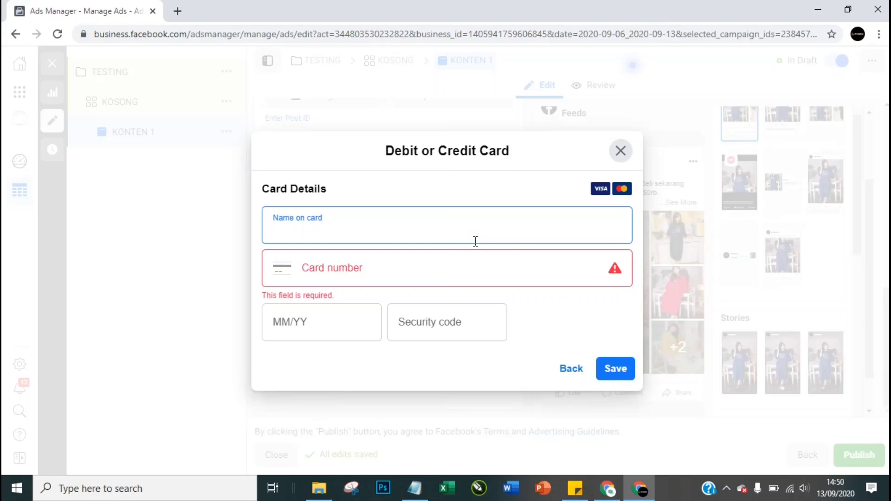
{"action": "left_click", "coordinate": [491, 269]}
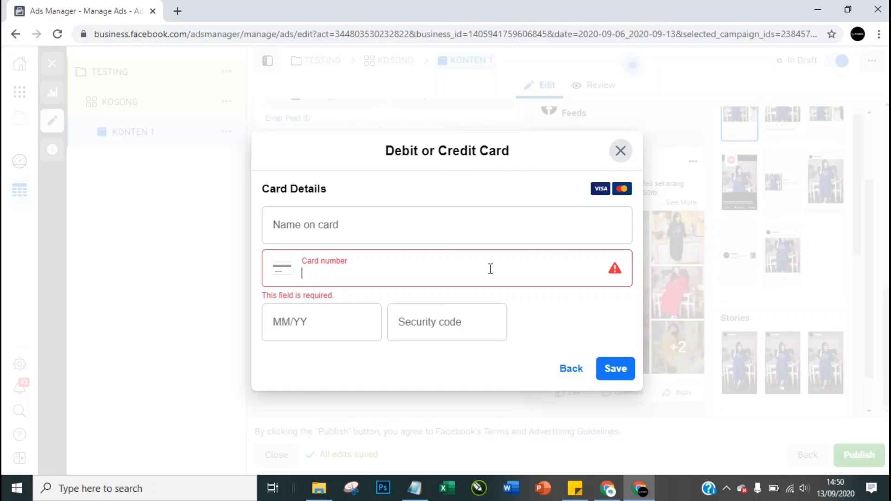
{"action": "left_click", "coordinate": [552, 333]}
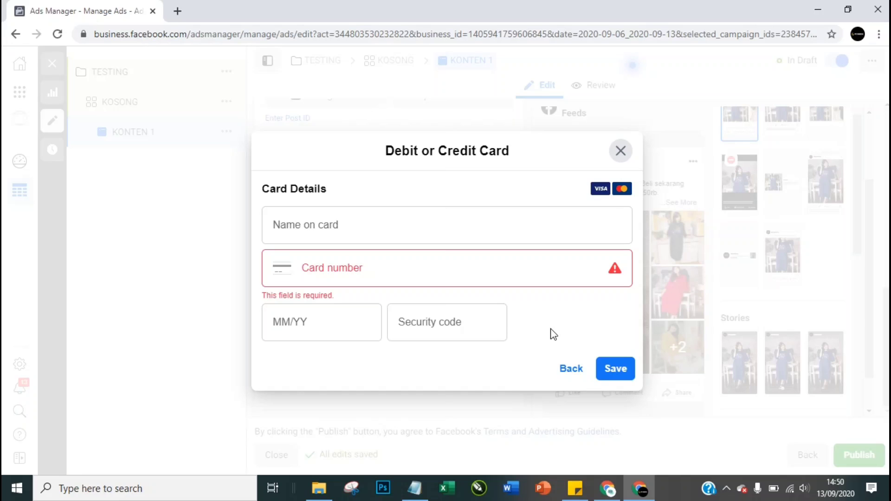
{"action": "left_click", "coordinate": [617, 373]}
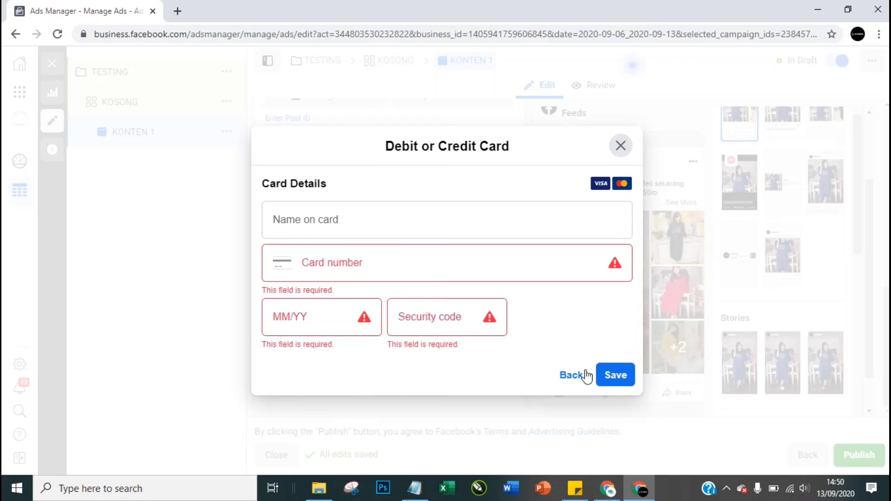
{"action": "left_click", "coordinate": [574, 375]}
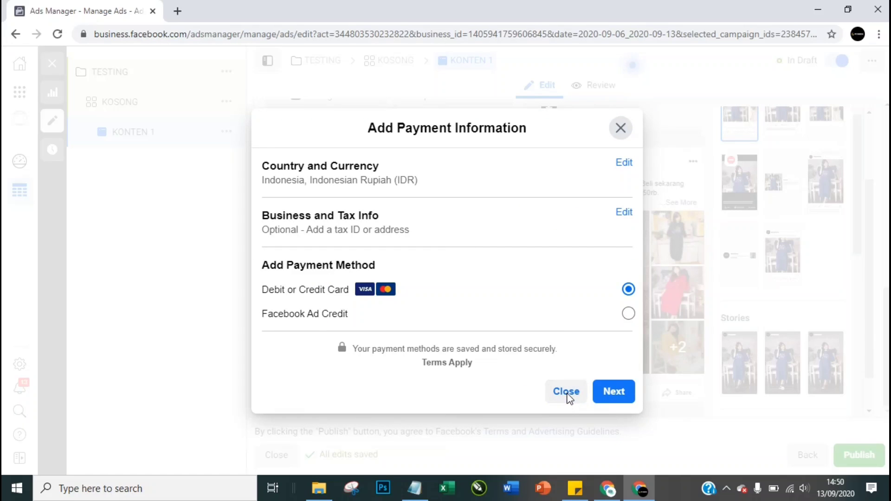
{"action": "left_click", "coordinate": [567, 393]}
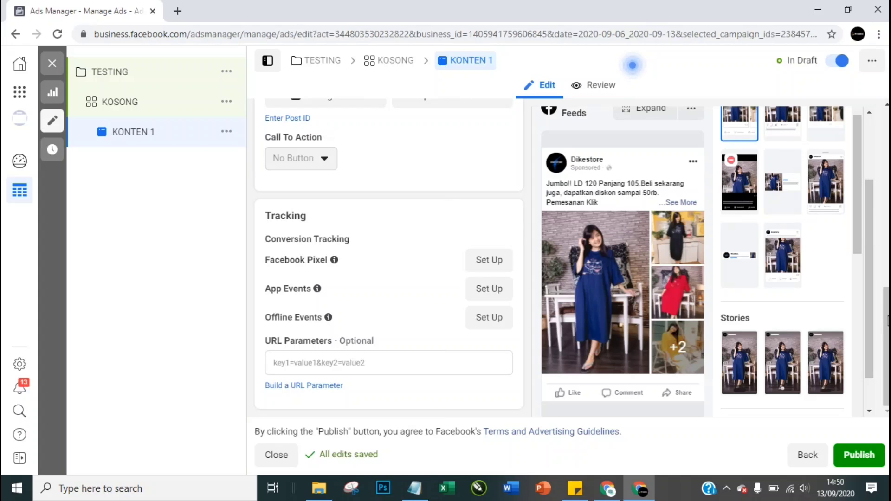
Look back over KONTEN 1's creative, ad setup, identity and name settings and its placement preview
{"action": "scroll", "coordinate": [887, 320], "scroll_direction": "up", "scroll_amount": 4}
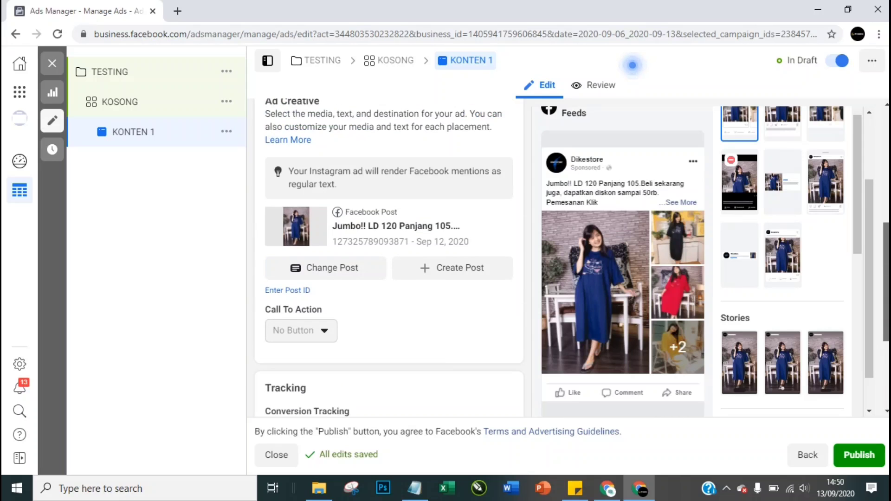
{"action": "scroll", "coordinate": [887, 320], "scroll_direction": "up", "scroll_amount": 3}
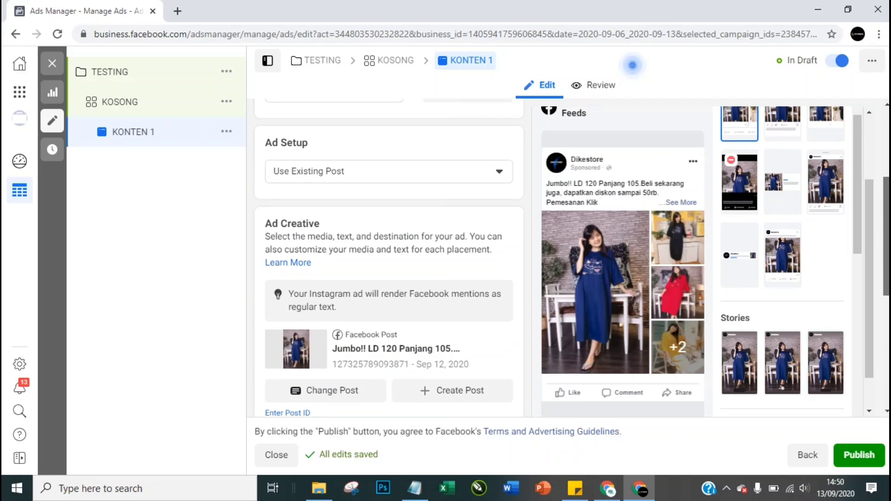
{"action": "scroll", "coordinate": [888, 320], "scroll_direction": "up", "scroll_amount": 3}
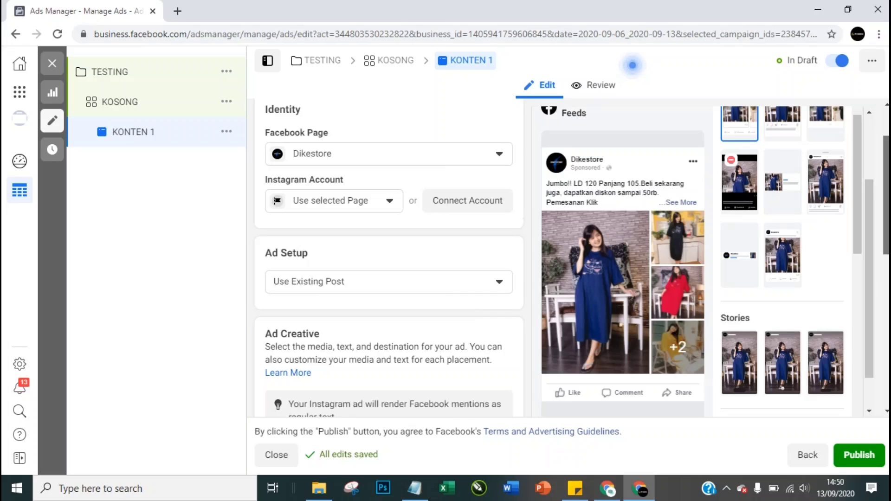
{"action": "scroll", "coordinate": [887, 320], "scroll_direction": "up", "scroll_amount": 2}
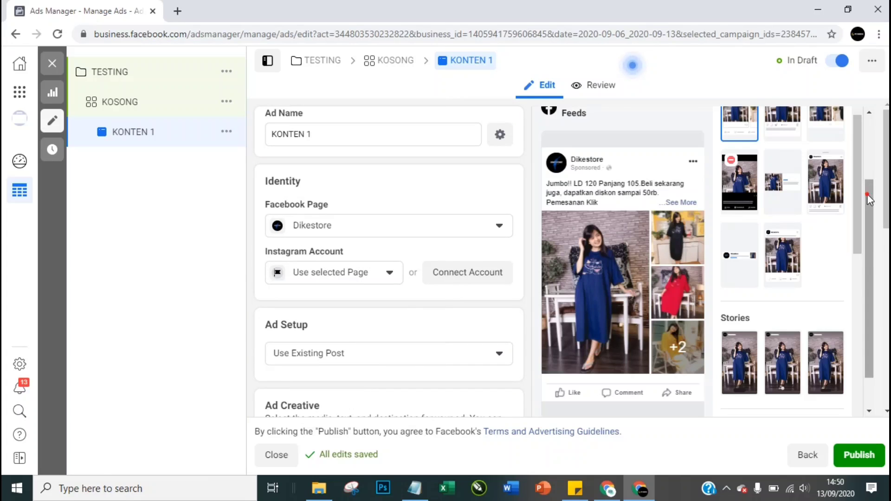
{"action": "left_click_drag", "start_coordinate": [870, 190], "coordinate": [887, 129]}
{"action": "scroll", "coordinate": [633, 162], "scroll_direction": "up", "scroll_amount": 1}
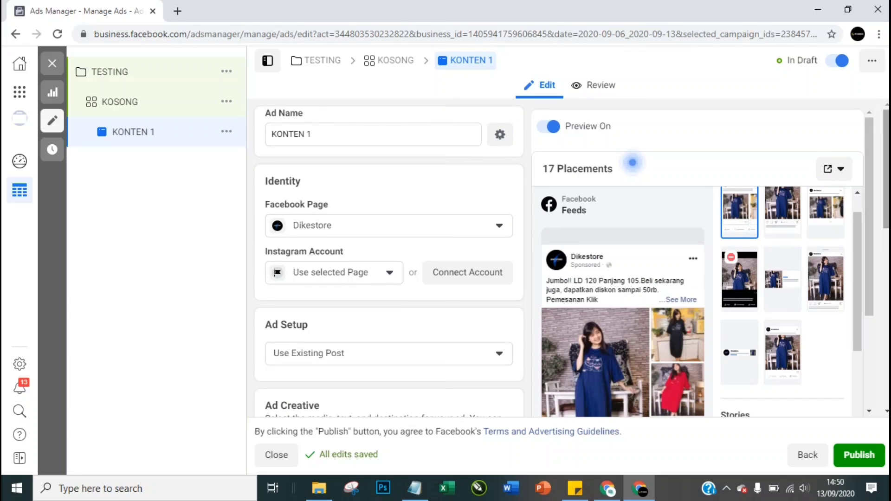
Switch to the Notepad notes and add the line "PUBLISH," followed by a "-----" separator
{"action": "left_click", "coordinate": [414, 488]}
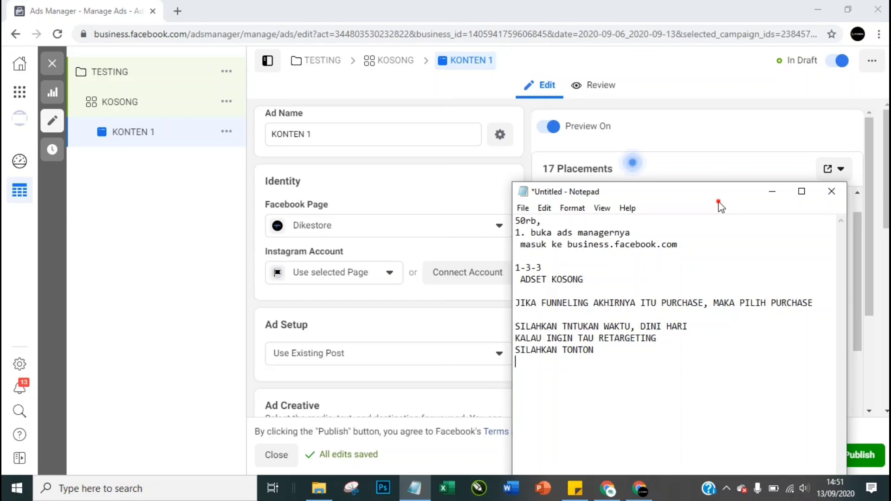
{"action": "left_click_drag", "start_coordinate": [719, 202], "coordinate": [604, 147]}
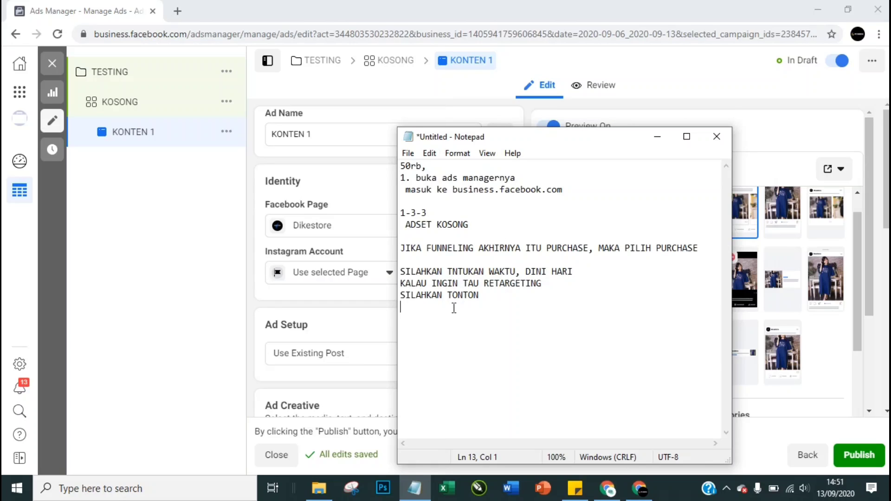
{"action": "key", "text": "Return"}
{"action": "type", "text": "PUBLISH,"}
{"action": "key", "text": "Return"}
{"action": "key", "text": "Return"}
{"action": "type", "text": "-----"}
{"action": "key", "text": "Return"}
Add the note "DUPLIKAT ADS NYA, SAMPAI 3. (BEDA KONTENYA)" below the separator
{"action": "type", "text": "DUPL"}
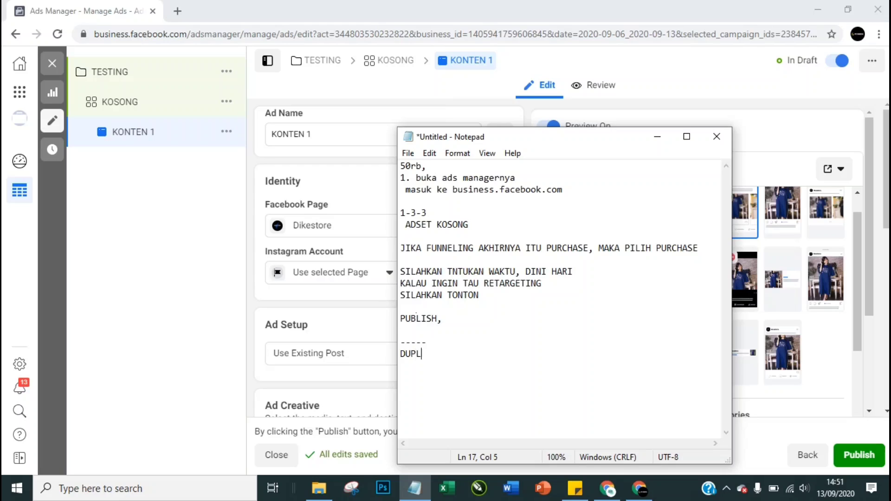
{"action": "type", "text": "IKAT AD"}
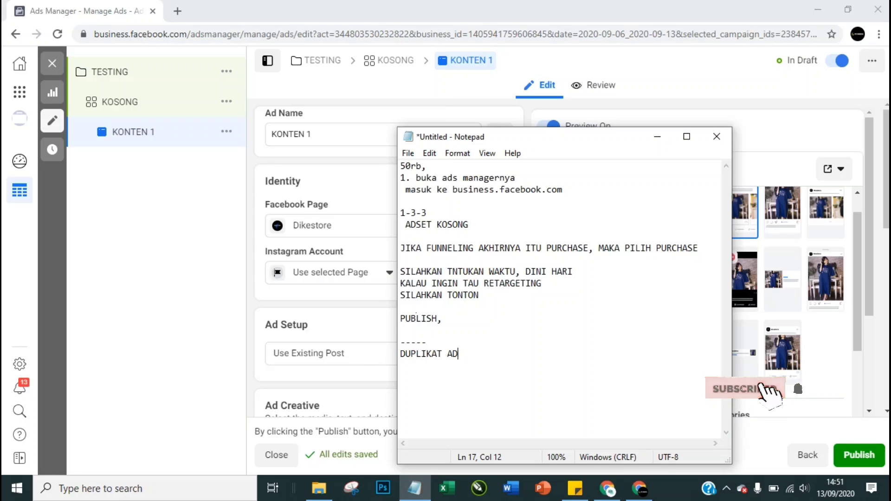
{"action": "type", "text": "S NYA,"}
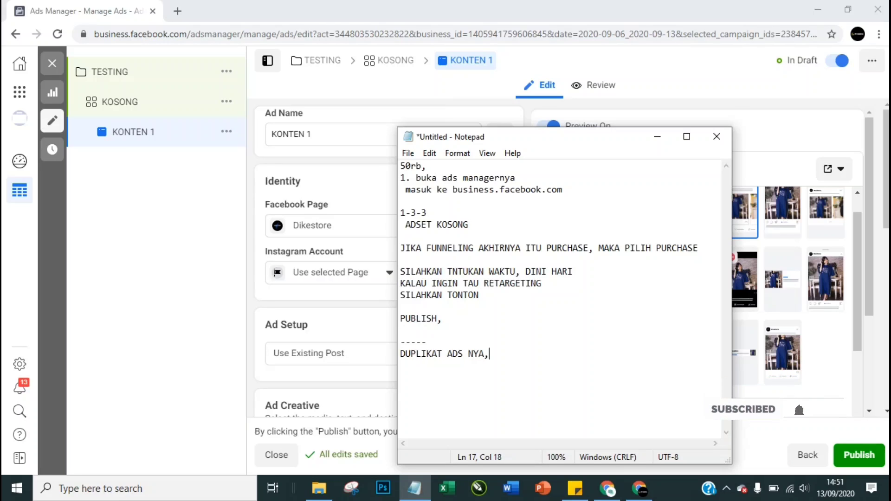
{"action": "type", "text": " SAM"}
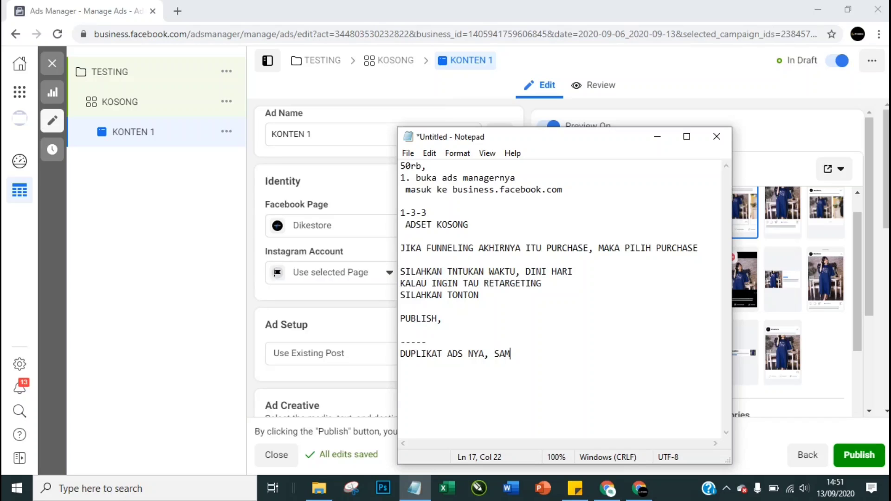
{"action": "type", "text": "PAI 3. (BEDA KO"}
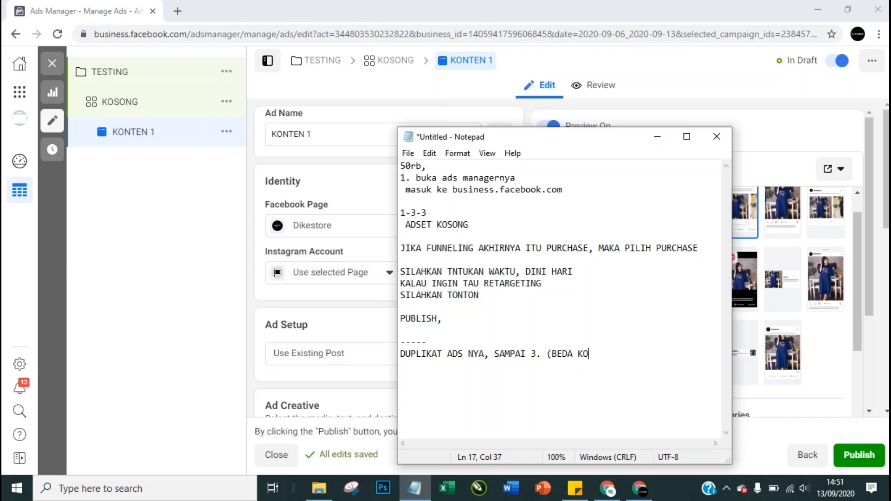
{"action": "type", "text": "NTENYA)"}
{"action": "key", "text": "Return"}
Insert the heading "LANGKAH 2." on its own line above the DUPLIKAT ADS note
{"action": "left_click", "coordinate": [402, 354]}
{"action": "type", "text": "LANJ"}
{"action": "key", "text": "BackSpace"}
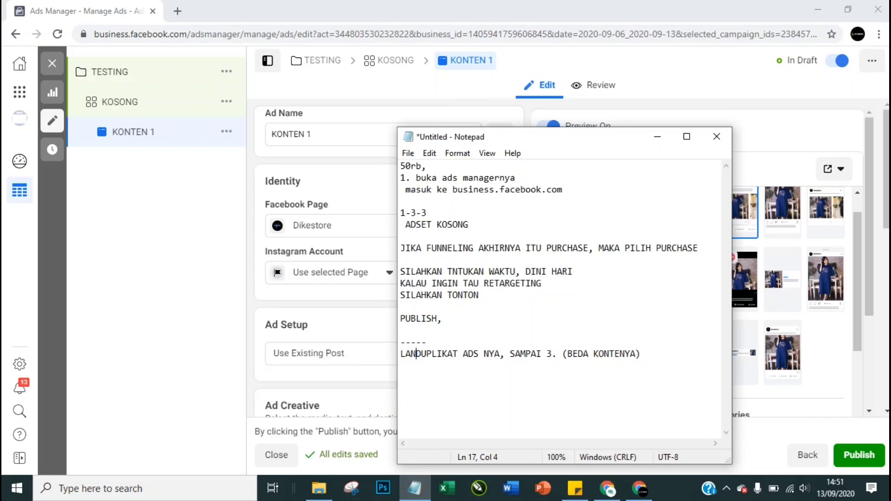
{"action": "type", "text": "GKAH 2"}
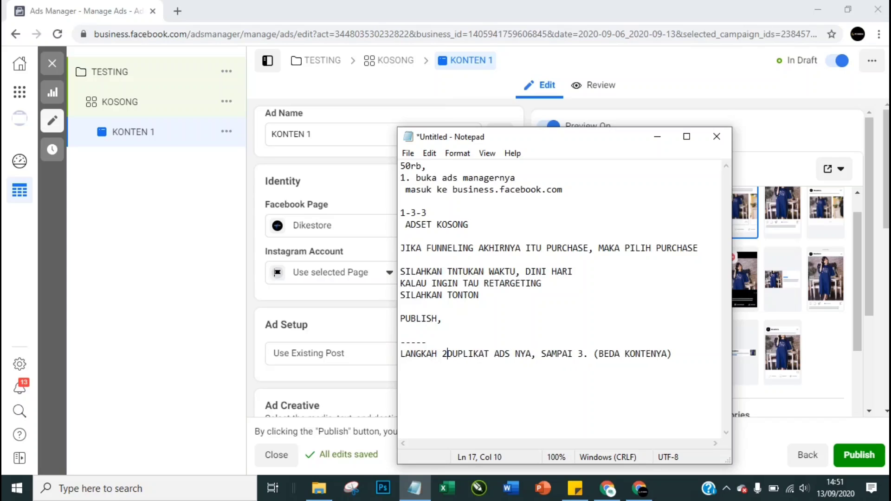
{"action": "type", "text": "."}
{"action": "key", "text": "Return"}
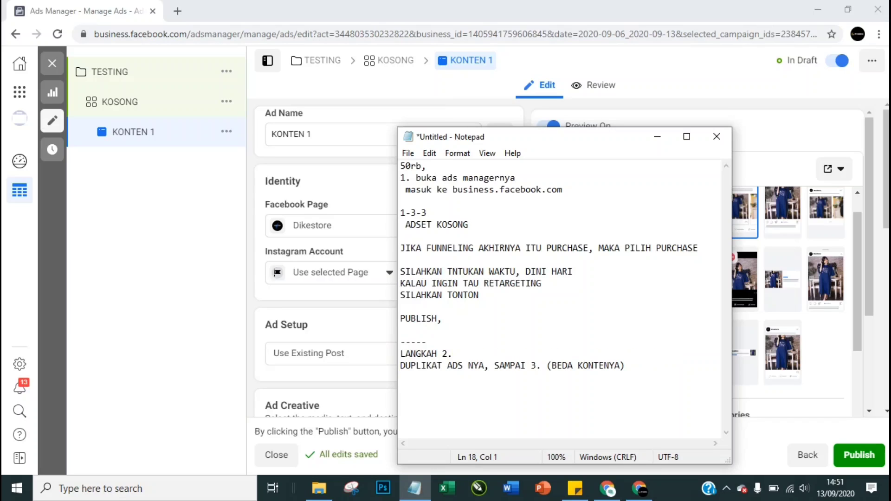
Below the DUPLIKAT ADS note, add the heading "LANGKAH 3" and the line "DUPLIKAT ADSETNYA, SAMPAI 3."
{"action": "key", "text": "Right"}
{"action": "key", "text": "Right"}
{"action": "key", "text": "Right"}
{"action": "key", "text": "Right"}
{"action": "key", "text": "Right"}
{"action": "key", "text": "Right"}
{"action": "key", "text": "Right"}
{"action": "key", "text": "Right"}
{"action": "key", "text": "Right"}
{"action": "key", "text": "Right"}
{"action": "key", "text": "Right"}
{"action": "key", "text": "Right"}
{"action": "key", "text": "Right"}
{"action": "key", "text": "Right"}
{"action": "key", "text": "Right"}
{"action": "key", "text": "Right"}
{"action": "key", "text": "Right"}
{"action": "key", "text": "Right"}
{"action": "key", "text": "Right"}
{"action": "key", "text": "Right"}
{"action": "key", "text": "Return"}
{"action": "key", "text": "Return"}
{"action": "type", "text": "LANGKAH 3"}
{"action": "key", "text": "Return"}
{"action": "type", "text": "DU"}
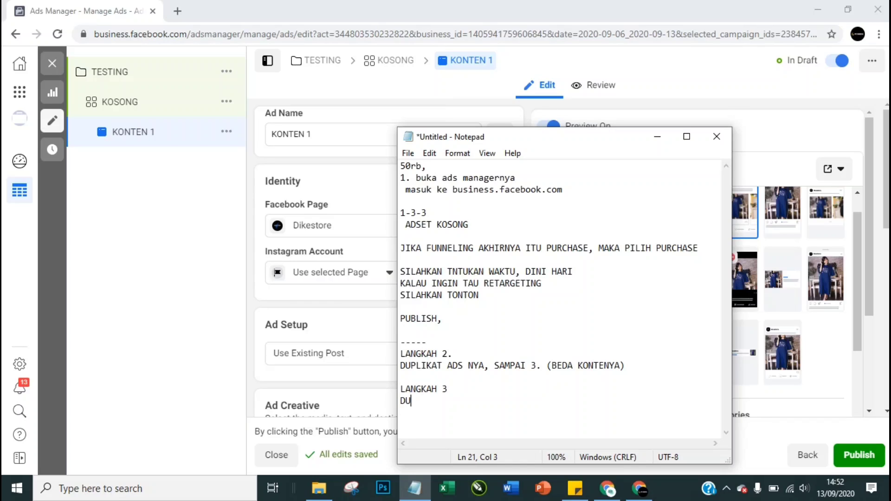
{"action": "type", "text": "PLIKAT ADSETNYA"}
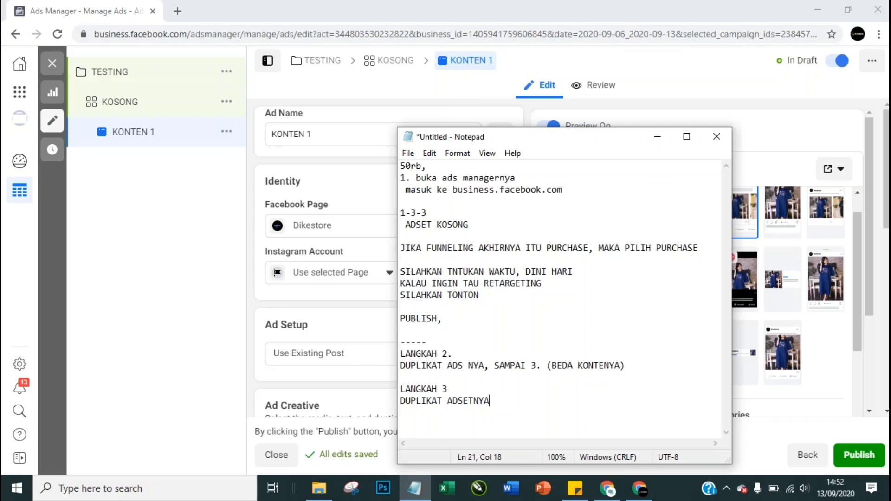
{"action": "type", "text": ", SAMPAI 3"}
{"action": "type", "text": ". "}
Under LANGKAH 3, list "- ADSET KEDUA PAKAI INTEREST A" and "- ADSET KE TIKA PAKAI INTERST B" on separate lines
{"action": "type", "text": "- ADSET "}
{"action": "type", "text": "KEDUA PA"}
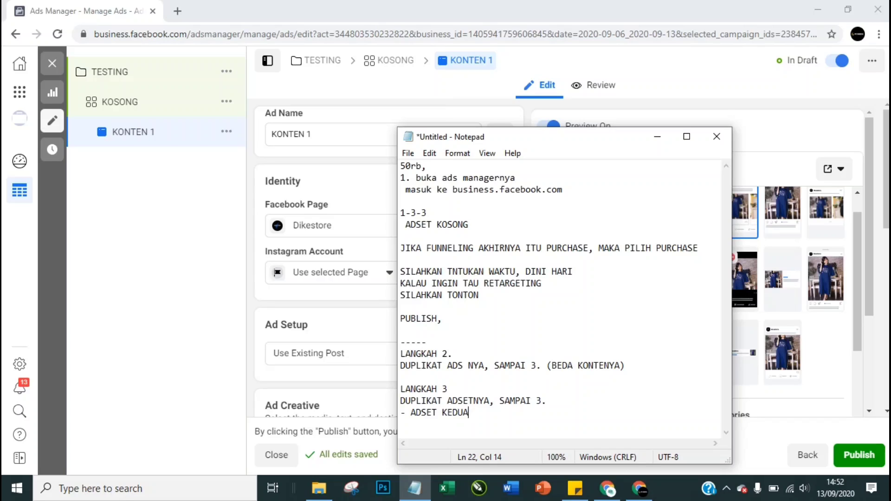
{"action": "type", "text": "NTEREST"}
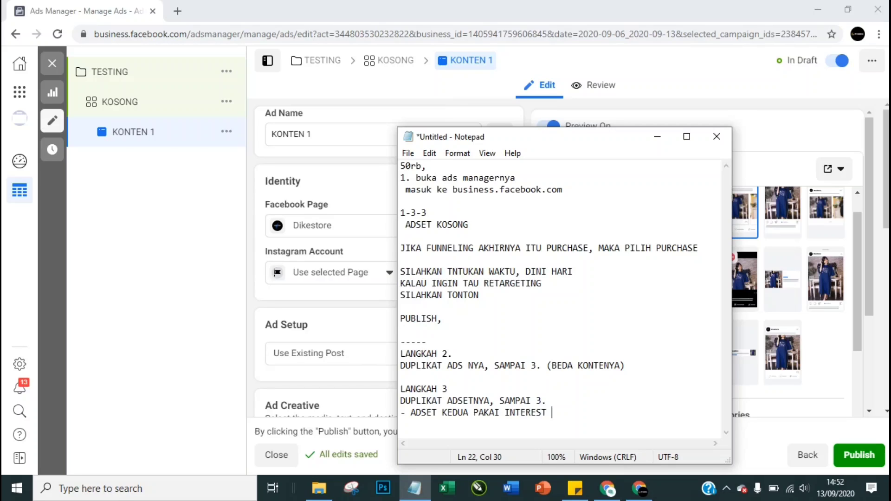
{"action": "type", "text": " A"}
{"action": "key", "text": "Return"}
{"action": "type", "text": "-"}
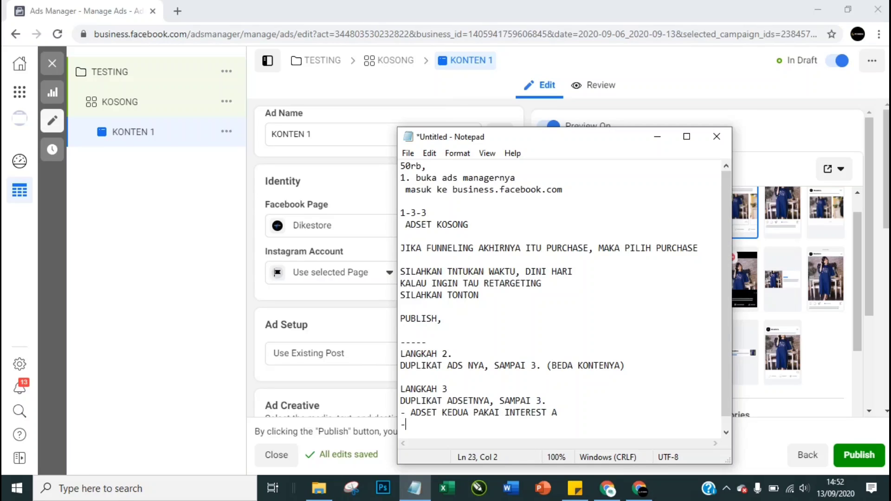
{"action": "type", "text": " ADSET KE TIKA PA"}
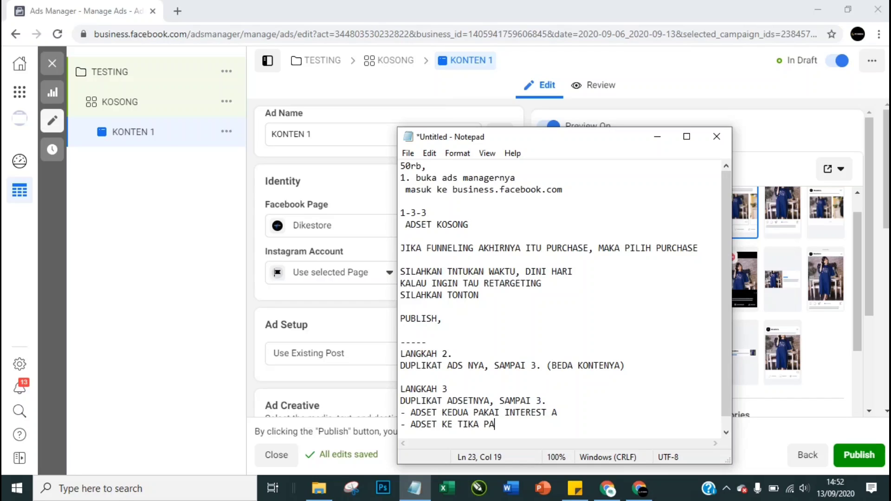
{"action": "type", "text": "KAI INTERST B"}
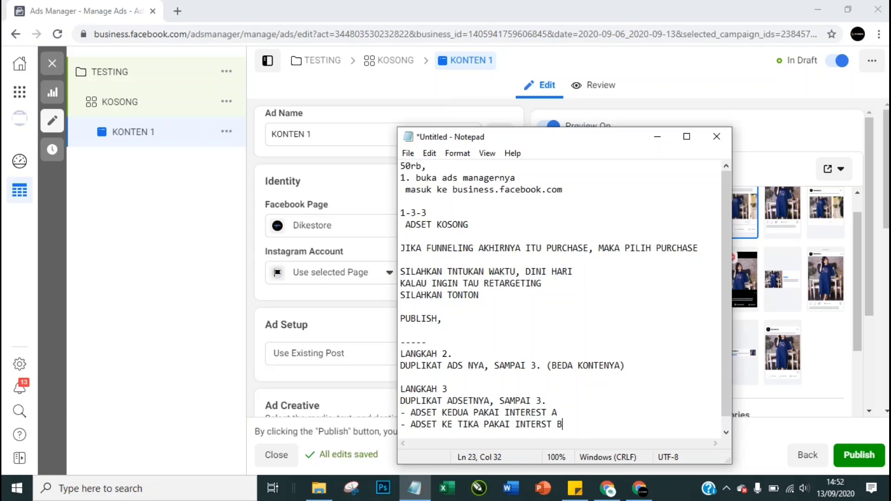
After a blank line, add "PUBLISH" and, on the line below it, "DENGAN 50RB, APAKAH TER PUBLISH ATAU TIDAK."
{"action": "key", "text": "Return"}
{"action": "key", "text": "Return"}
{"action": "type", "text": "P"}
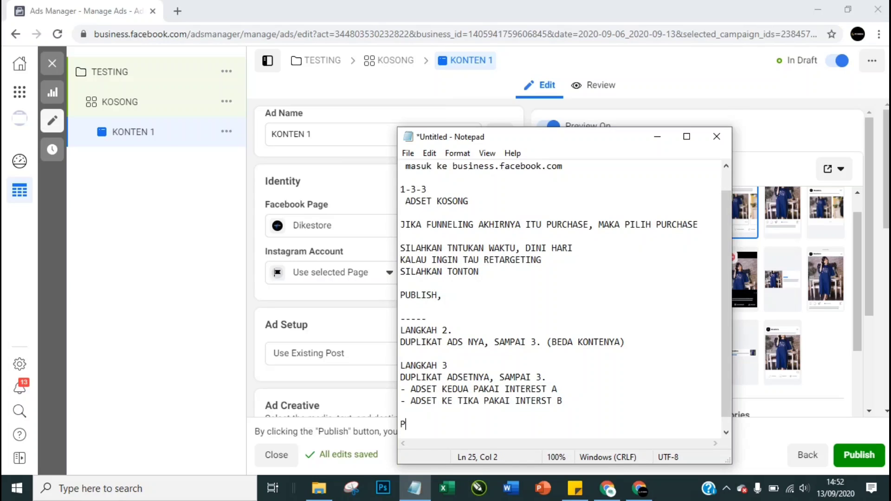
{"action": "type", "text": "UBLISH"}
{"action": "key", "text": "Return"}
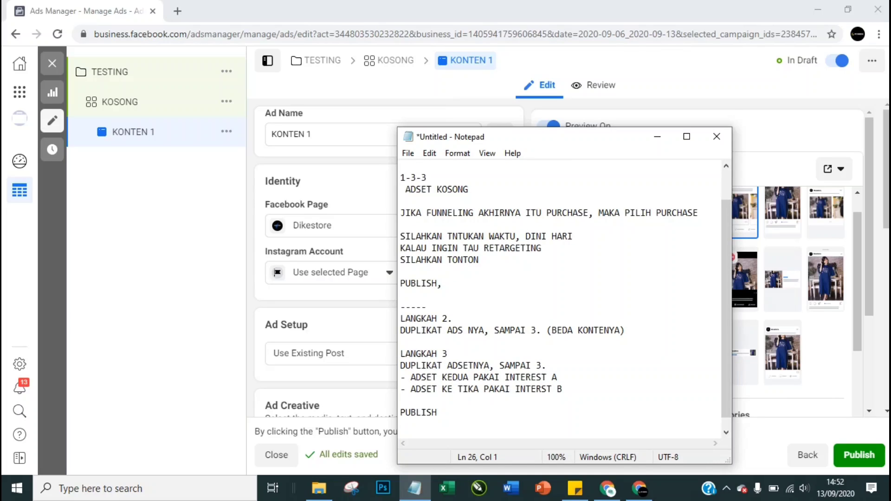
{"action": "type", "text": "DENGAN 50RB, AP"}
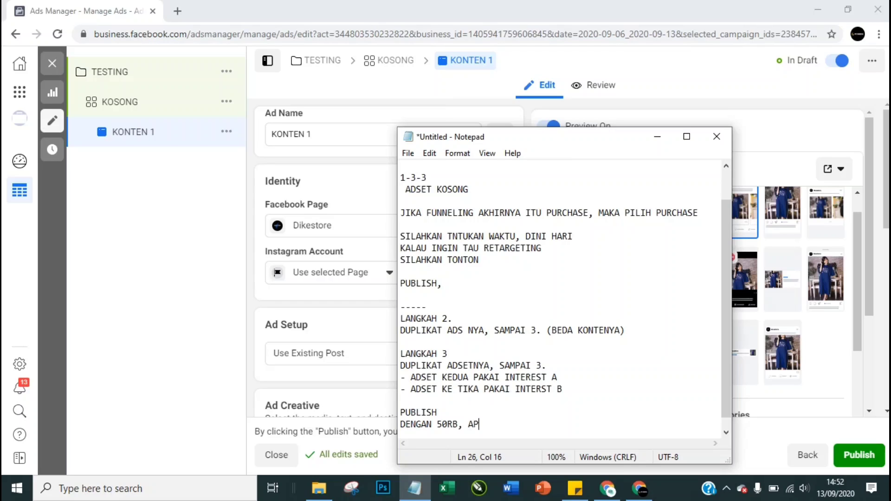
{"action": "type", "text": "AKAH TER PUBL"}
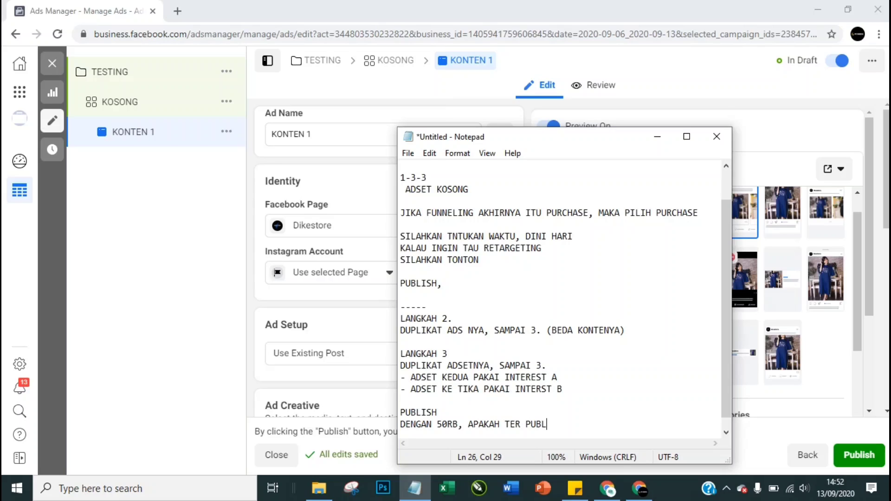
{"action": "type", "text": "ISH ATAU TIDAK."}
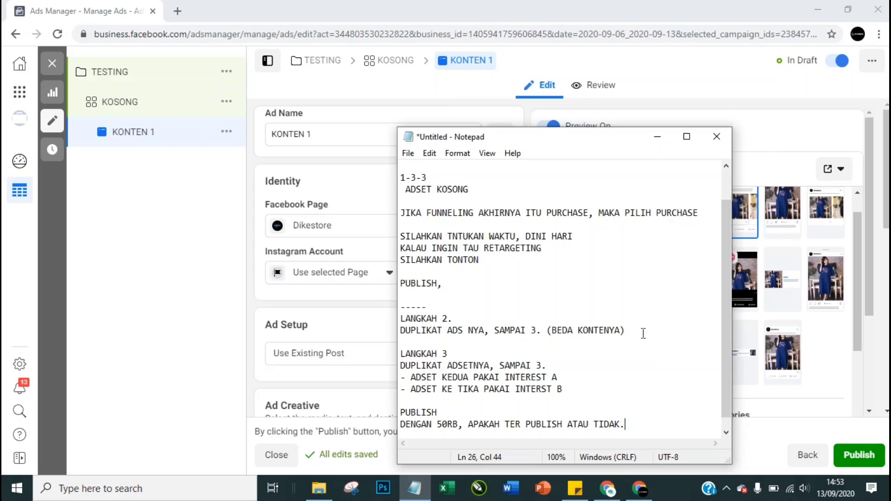
Add the note "KALAU TIDAK CUKUP 50RB, KELUAR NOTIF MERAH BUDGET IS LOW, MINIMUM BUDGET ......" and widen and reposition the Notepad window to fit it
{"action": "key", "text": "Return"}
{"action": "key", "text": "Return"}
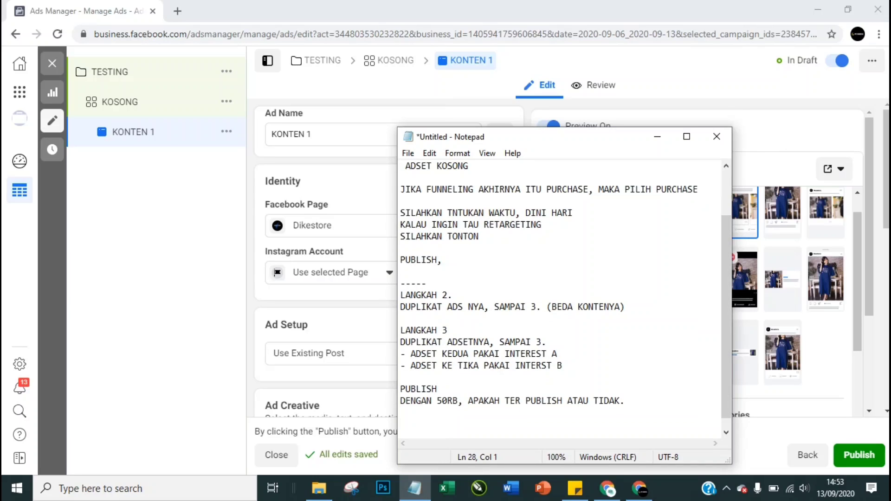
{"action": "type", "text": "KALAU TIDAK CUKUP 50R"}
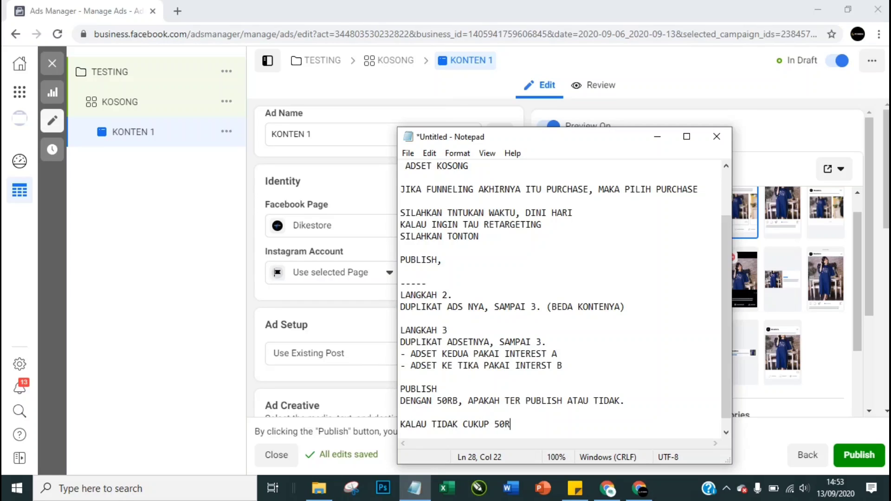
{"action": "type", "text": "B, KELUAR NOTIF MERAH BUDHE"}
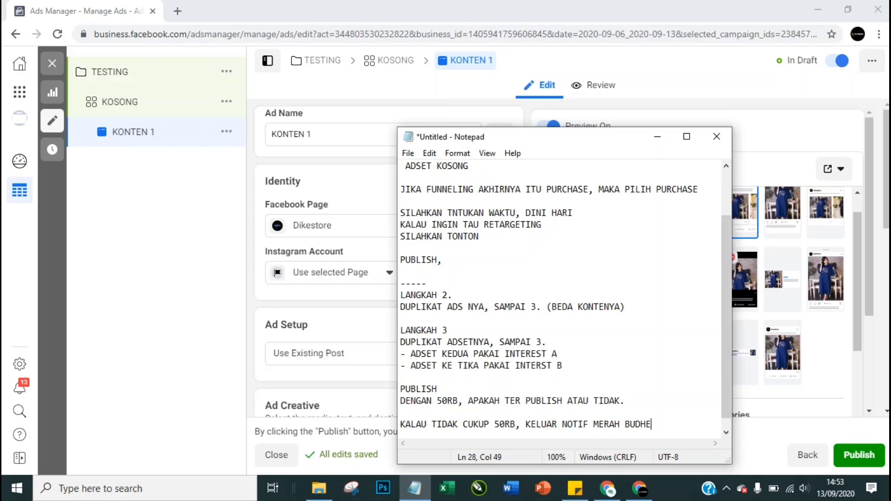
{"action": "key", "text": "BackSpace"}
{"action": "key", "text": "BackSpace"}
{"action": "type", "text": "GET IS LOW, MINIM"}
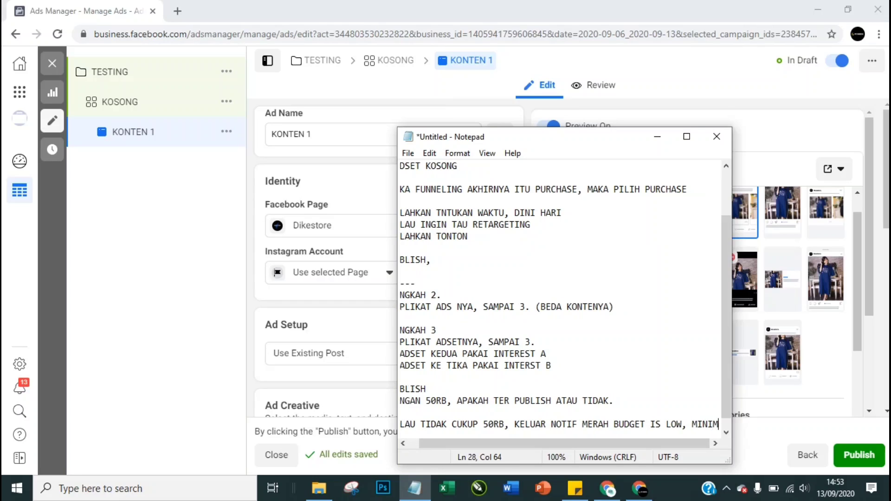
{"action": "type", "text": "UM BUDGET"}
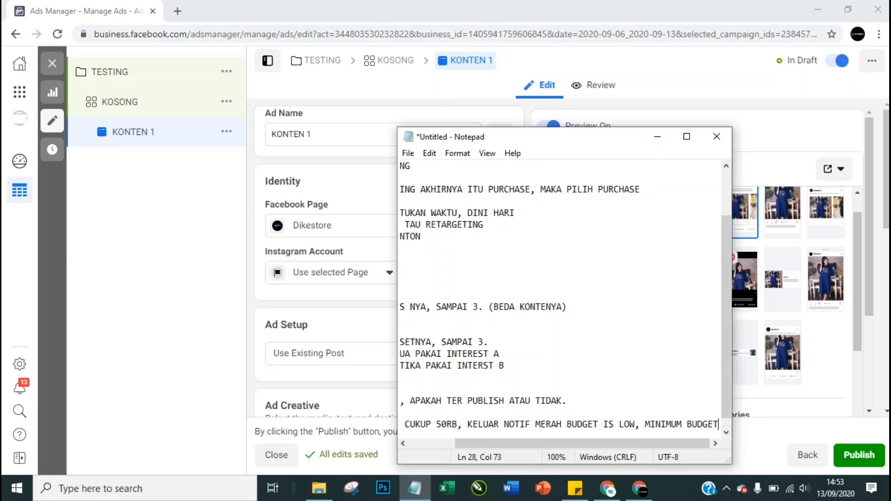
{"action": "type", "text": " ......"}
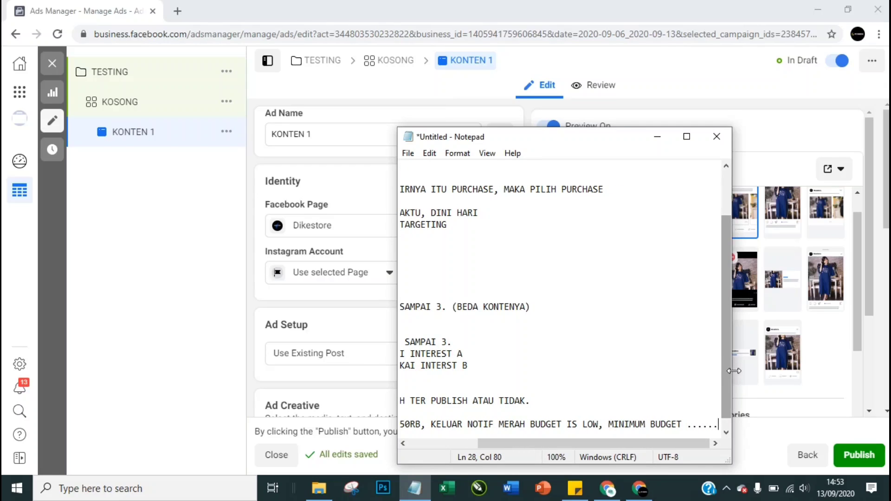
{"action": "left_click_drag", "start_coordinate": [733, 372], "coordinate": [865, 365]}
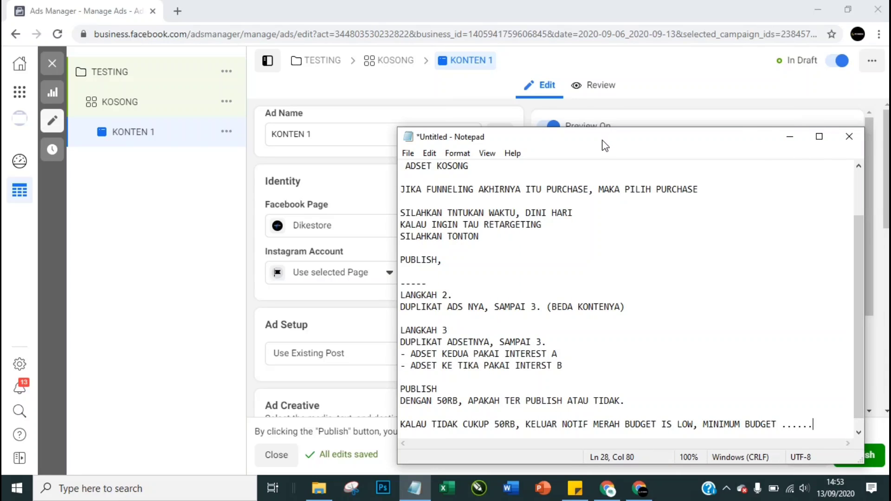
{"action": "left_click_drag", "start_coordinate": [602, 141], "coordinate": [584, 88]}
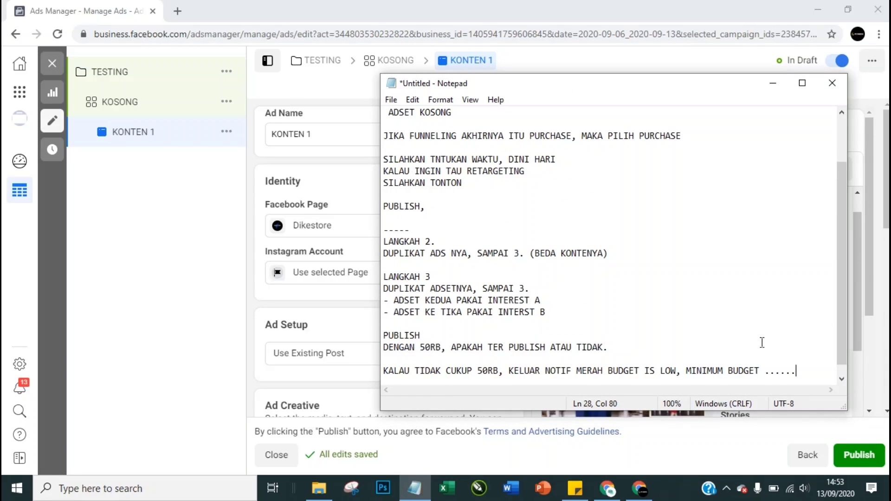
Leave two blank lines and add "DENGAN BEGITU, TEMAN TEMAN AKAN TAU, 50RB ITU CUKUP UNTUK BERADA ADSET BERAPA ADS."
{"action": "key", "text": "Return"}
{"action": "key", "text": "Return"}
{"action": "key", "text": "Return"}
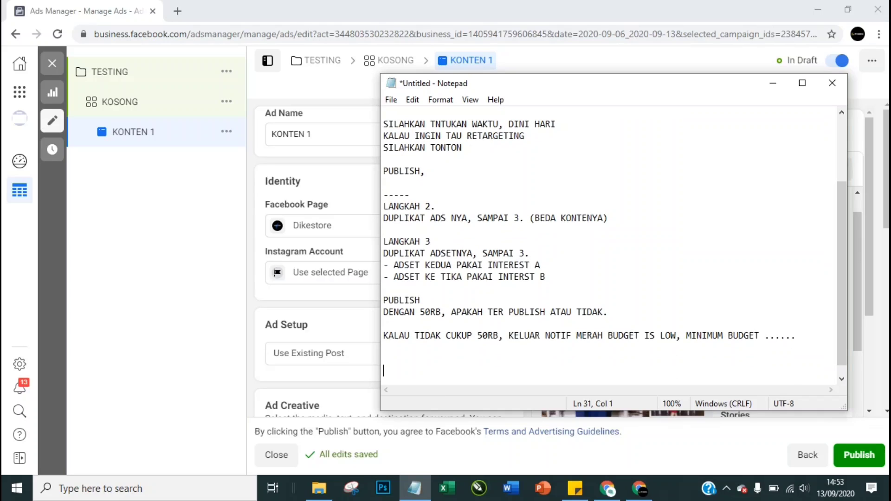
{"action": "type", "text": "DENGAN BEGITU"}
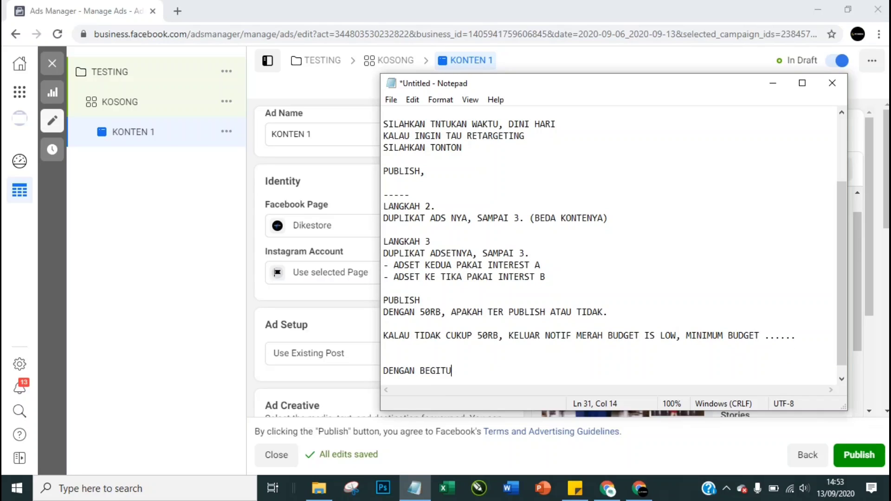
{"action": "type", "text": ", TEMAN TEMAN AK"}
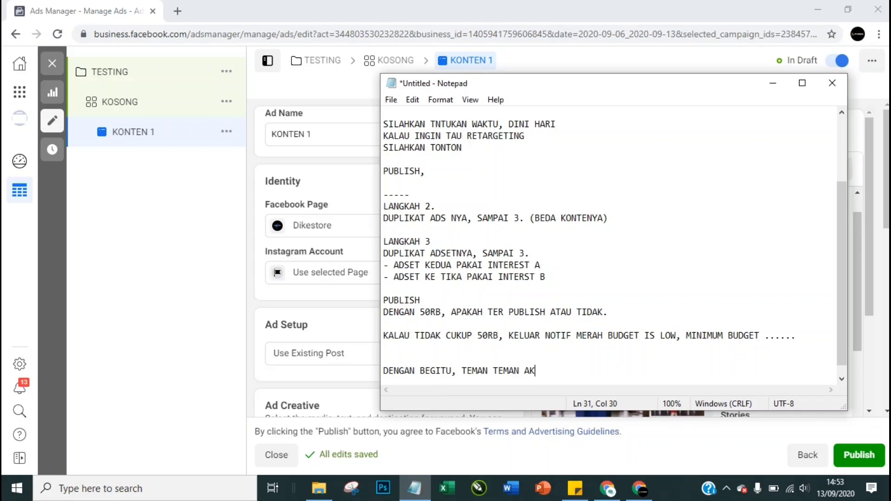
{"action": "type", "text": "AN TAU, 50RB ITU "}
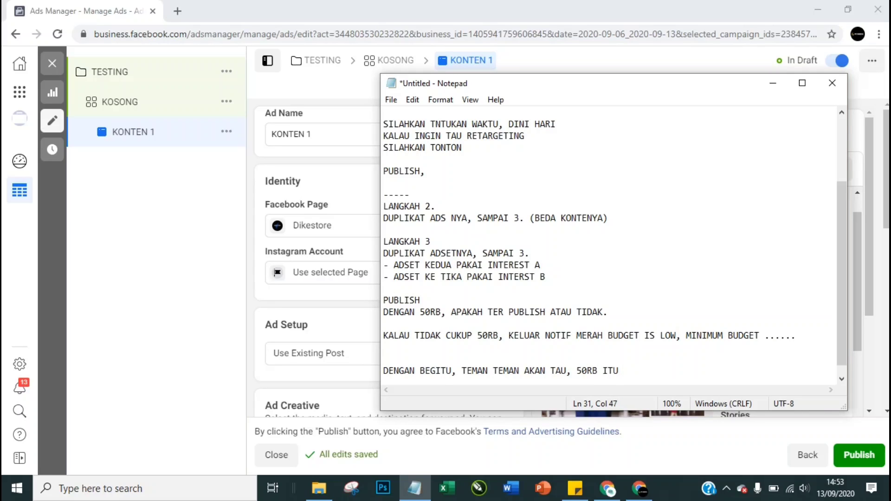
{"action": "type", "text": "CUKUP UNTUK BERADA ADS"}
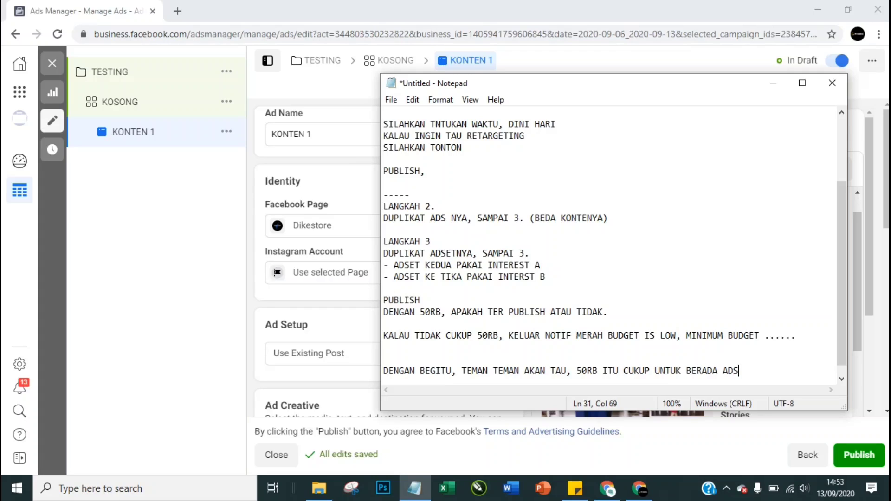
{"action": "type", "text": "ET BERAPA ADS."}
Leave several blank lines and add "DENGAN 50 AKHIRNYA TEMAN TEMAN TAU, BRAPA JUMLAH ADSEET DAN ADS YANG BISA DIBUAT."
{"action": "key", "text": "Return"}
{"action": "key", "text": "Return"}
{"action": "key", "text": "Return"}
{"action": "key", "text": "Return"}
{"action": "key", "text": "Return"}
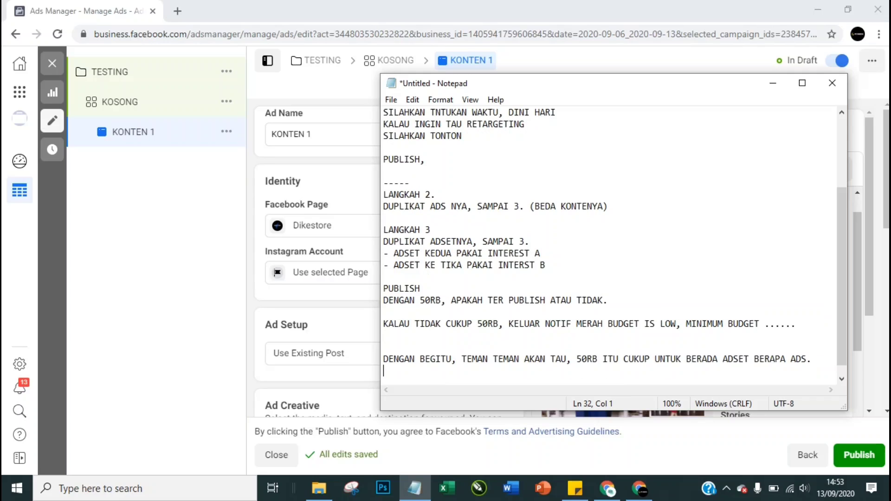
{"action": "key", "text": "Return"}
{"action": "key", "text": "Return"}
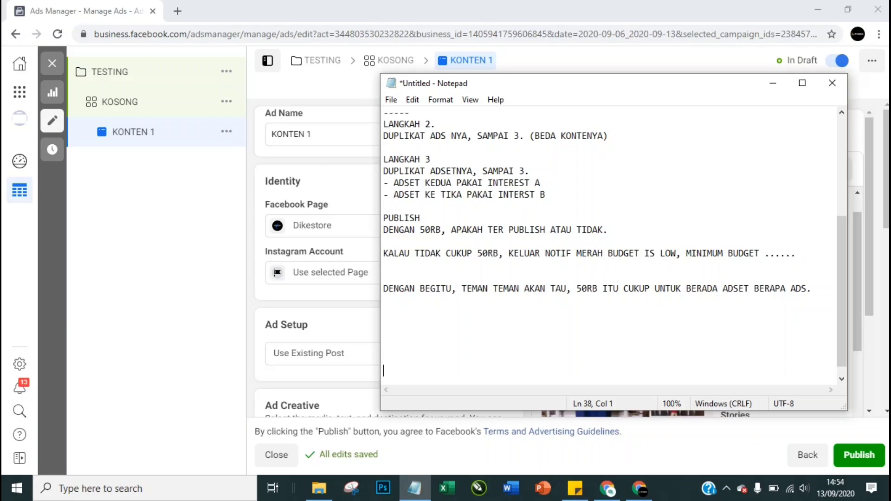
{"action": "type", "text": "DENGAN 50 AKHIRNYA TEM"}
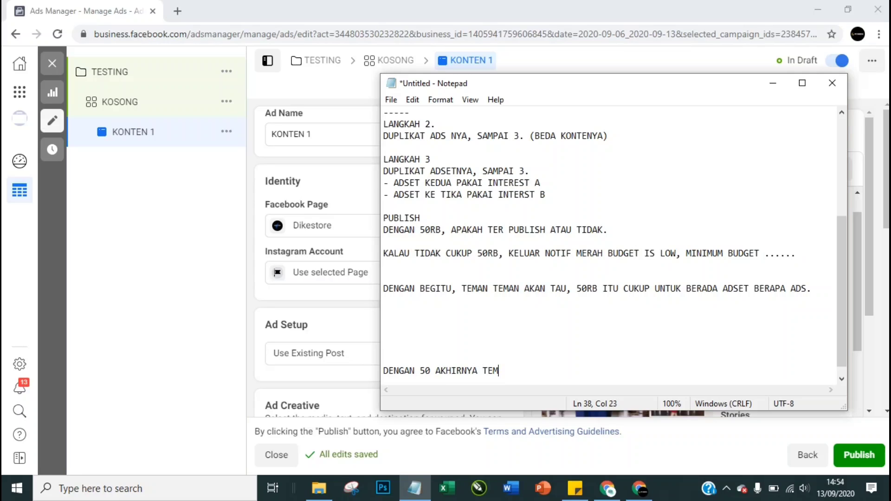
{"action": "type", "text": "AN TEMAN TAU, BRAPA JUMP"}
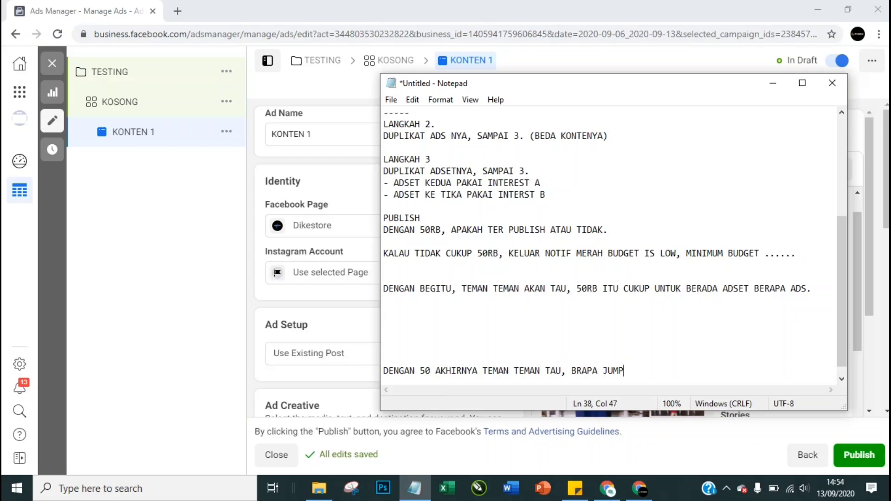
{"action": "key", "text": "BackSpace"}
{"action": "type", "text": "LAH ADES"}
{"action": "key", "text": "BackSpace"}
{"action": "key", "text": "BackSpace"}
{"action": "type", "text": "SEET DAN ADS YANG BI"}
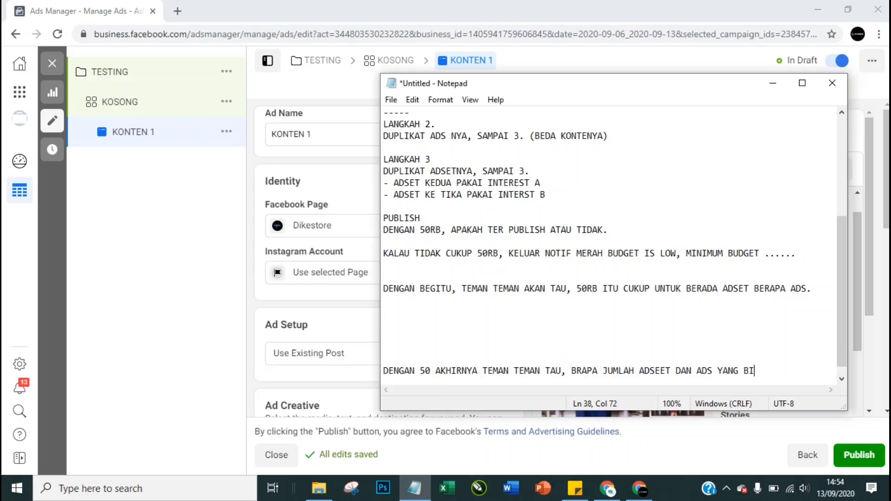
{"action": "type", "text": "SA DIBUAT."}
{"action": "key", "text": "Return"}
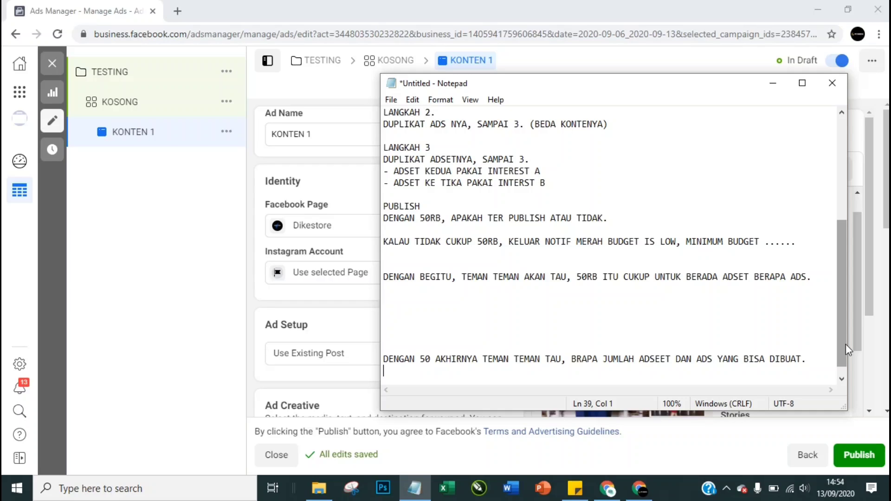
{"action": "left_click_drag", "start_coordinate": [845, 348], "coordinate": [842, 364]}
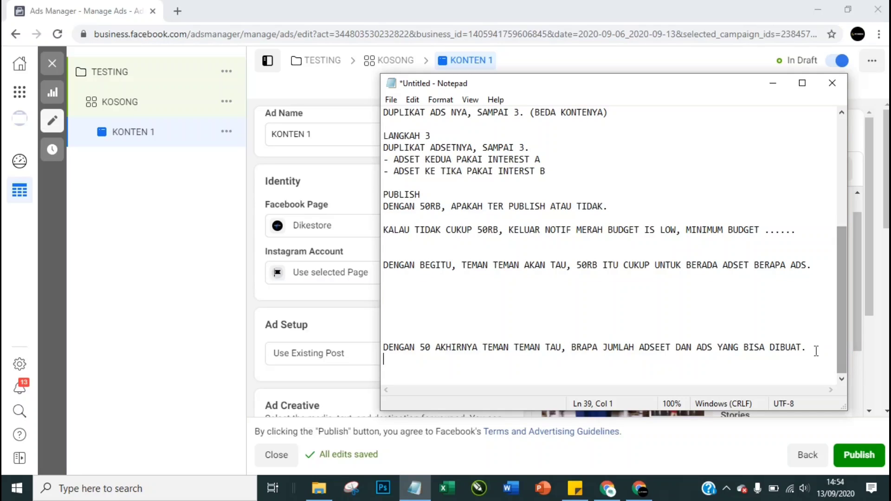
{"action": "left_click", "coordinate": [812, 349]}
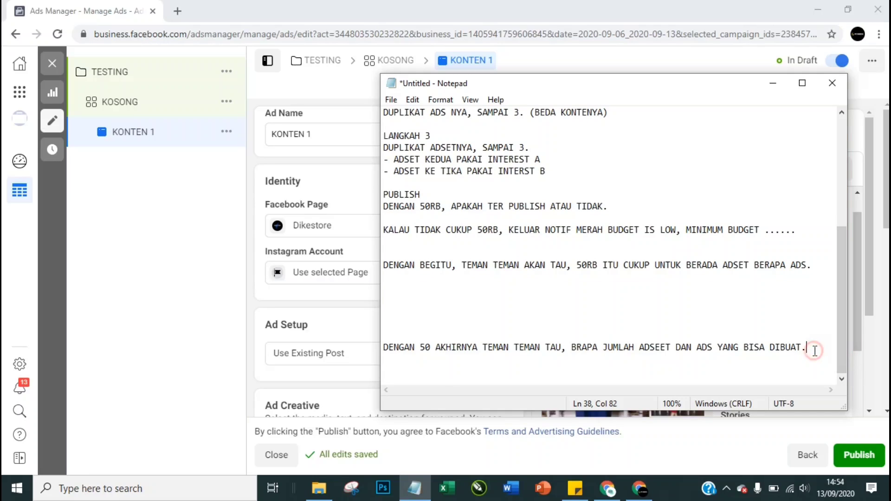
{"action": "left_click", "coordinate": [770, 363]}
{"action": "left_click_drag", "start_coordinate": [808, 348], "coordinate": [383, 347]}
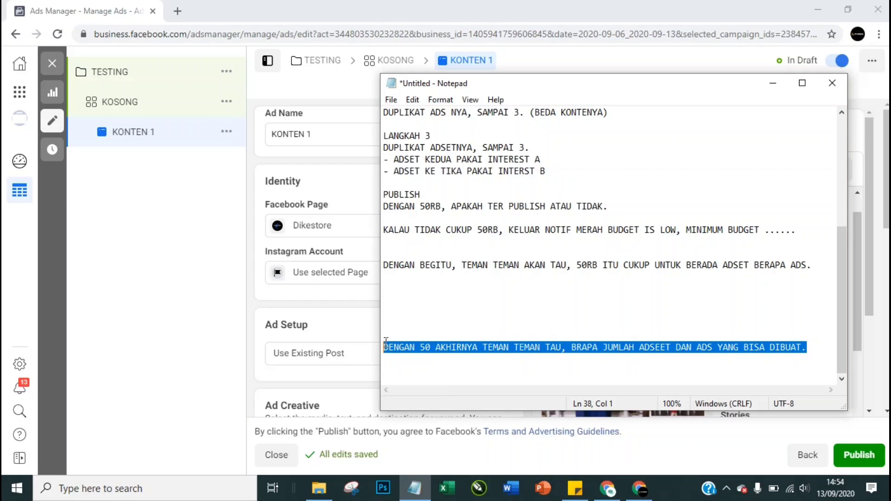
{"action": "left_click", "coordinate": [518, 347]}
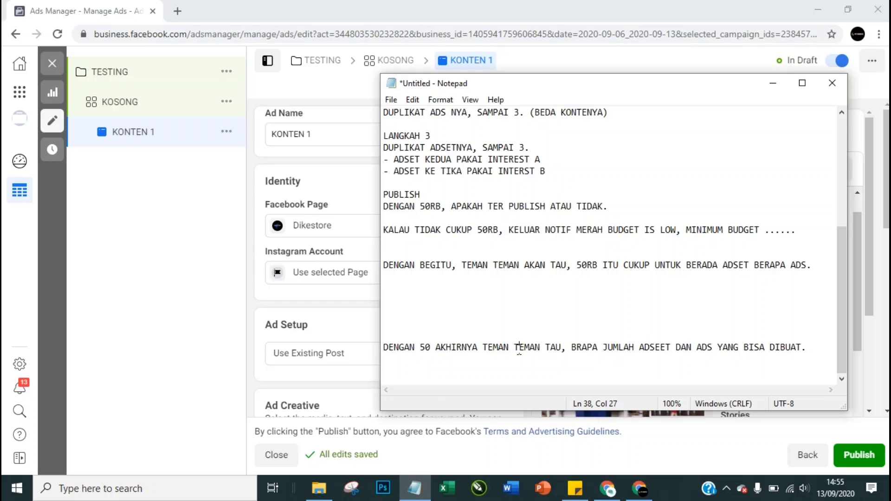
{"action": "left_click", "coordinate": [687, 348]}
{"action": "key", "text": "Up"}
{"action": "key", "text": "Up"}
{"action": "key", "text": "Up"}
{"action": "key", "text": "Up"}
{"action": "key", "text": "Up"}
{"action": "key", "text": "Down"}
{"action": "key", "text": "Down"}
{"action": "key", "text": "Up"}
{"action": "key", "text": "Up"}
Add "LIKE, SHARE," two lines below the last sentence of the notes and minimize the Notepad window
{"action": "left_click", "coordinate": [808, 356]}
{"action": "left_click", "coordinate": [807, 348]}
{"action": "key", "text": "Return"}
{"action": "key", "text": "Return"}
{"action": "type", "text": "LIKE, SHARE,"}
{"action": "left_click", "coordinate": [773, 85]}
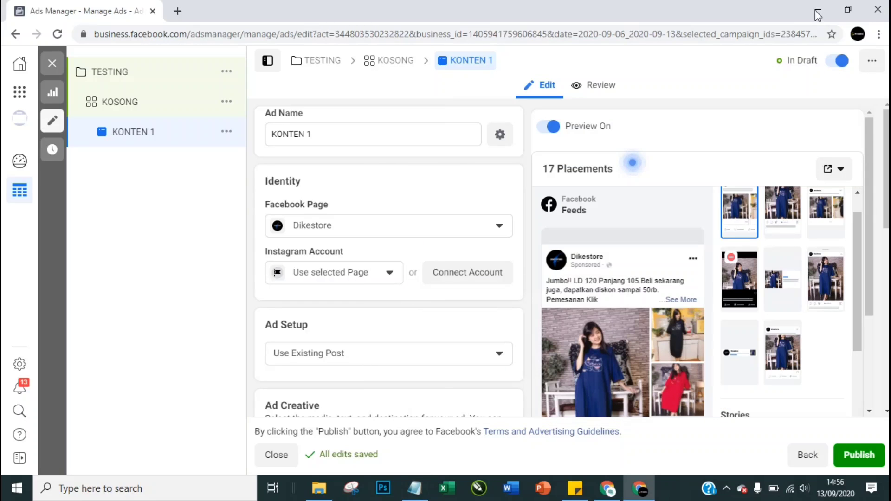